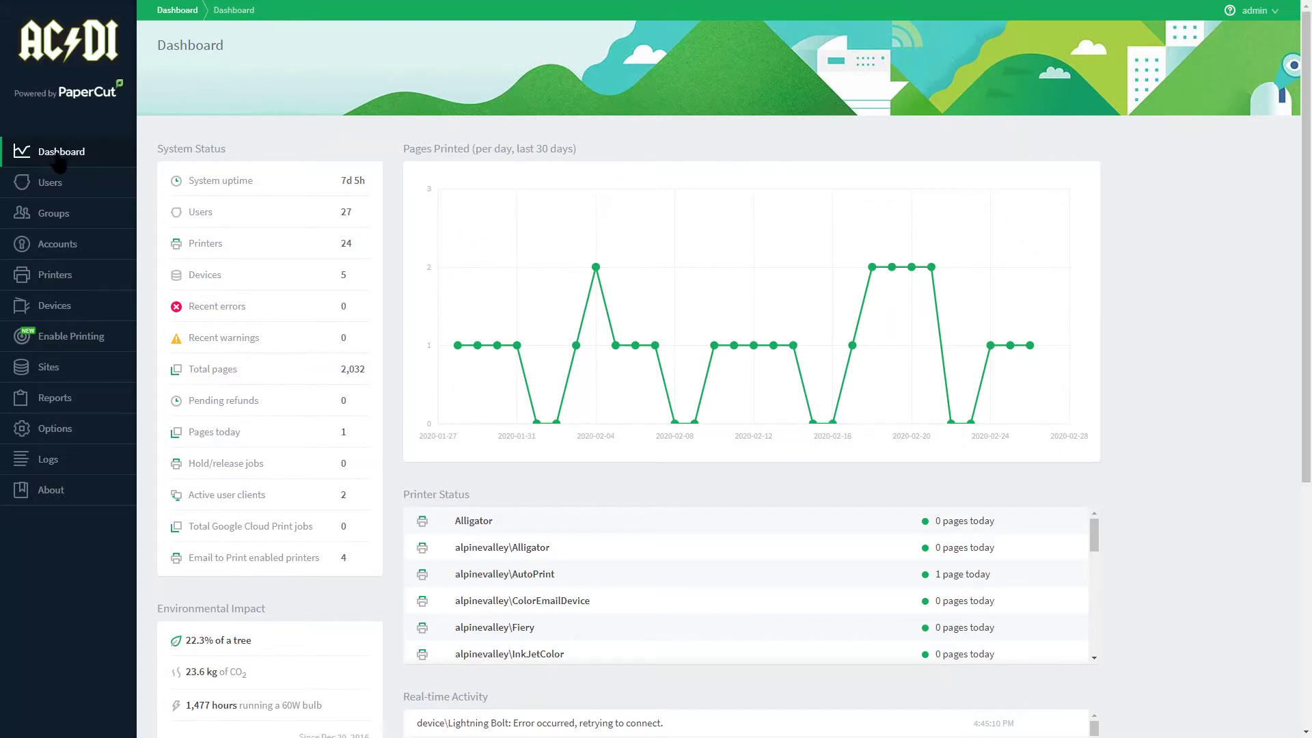
Open the Shared Account List from the Accounts entry in the sidebar
{"action": "left_click", "coordinate": [55, 252]}
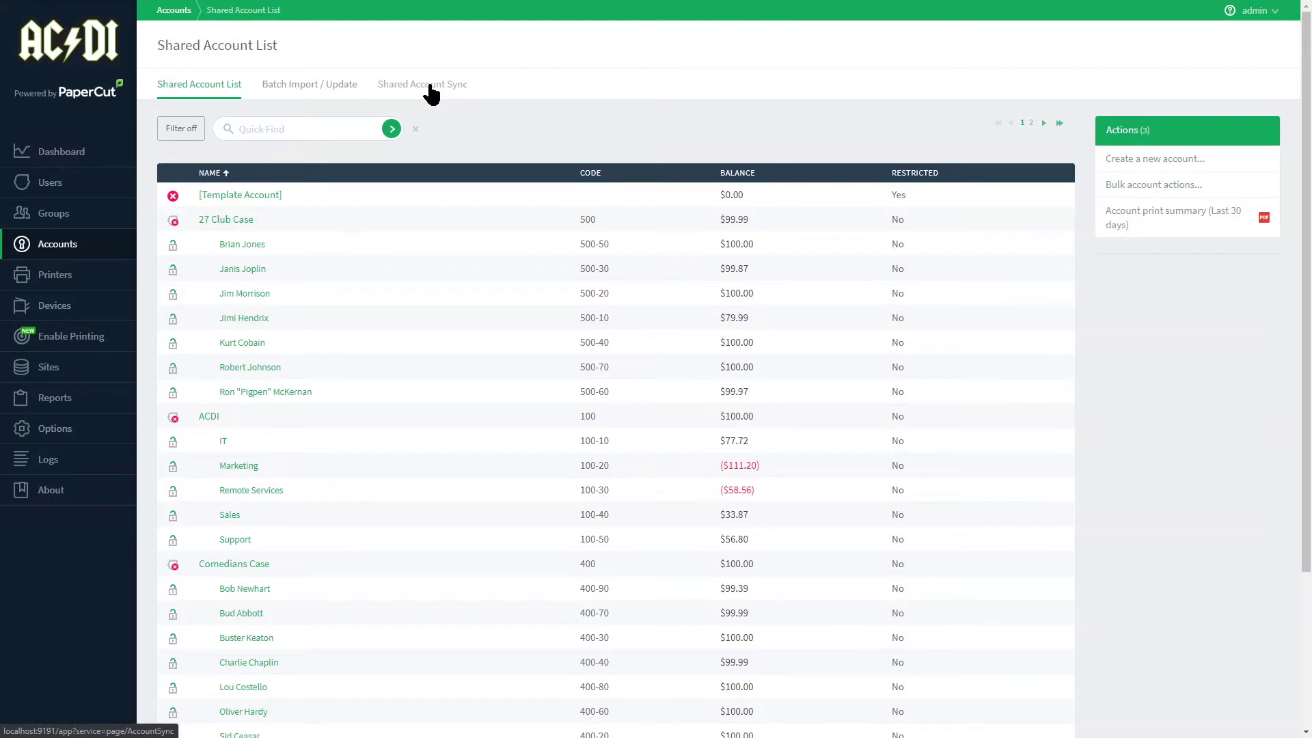
Switch to the Batch Import / Update page of the shared accounts
{"action": "left_click", "coordinate": [299, 96]}
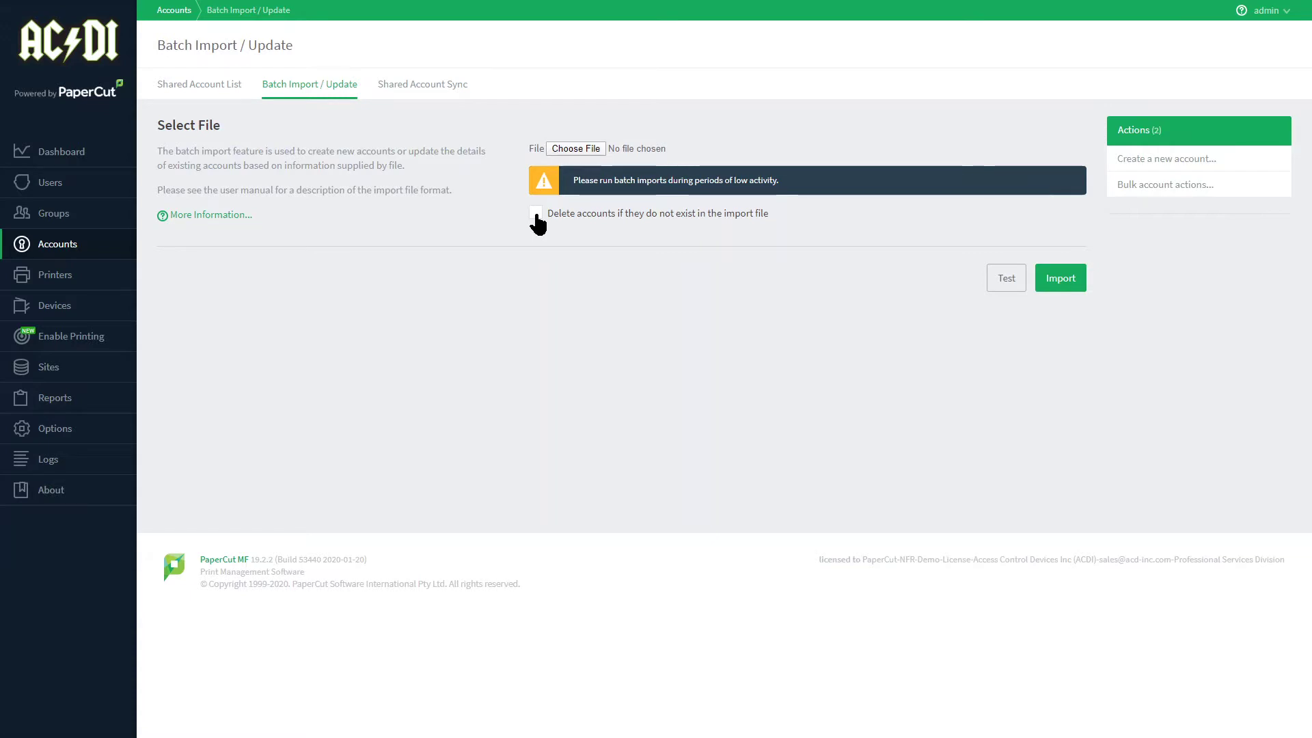
Open Shared Account Sync and set its source to File System Directory Scan
{"action": "left_click", "coordinate": [415, 89]}
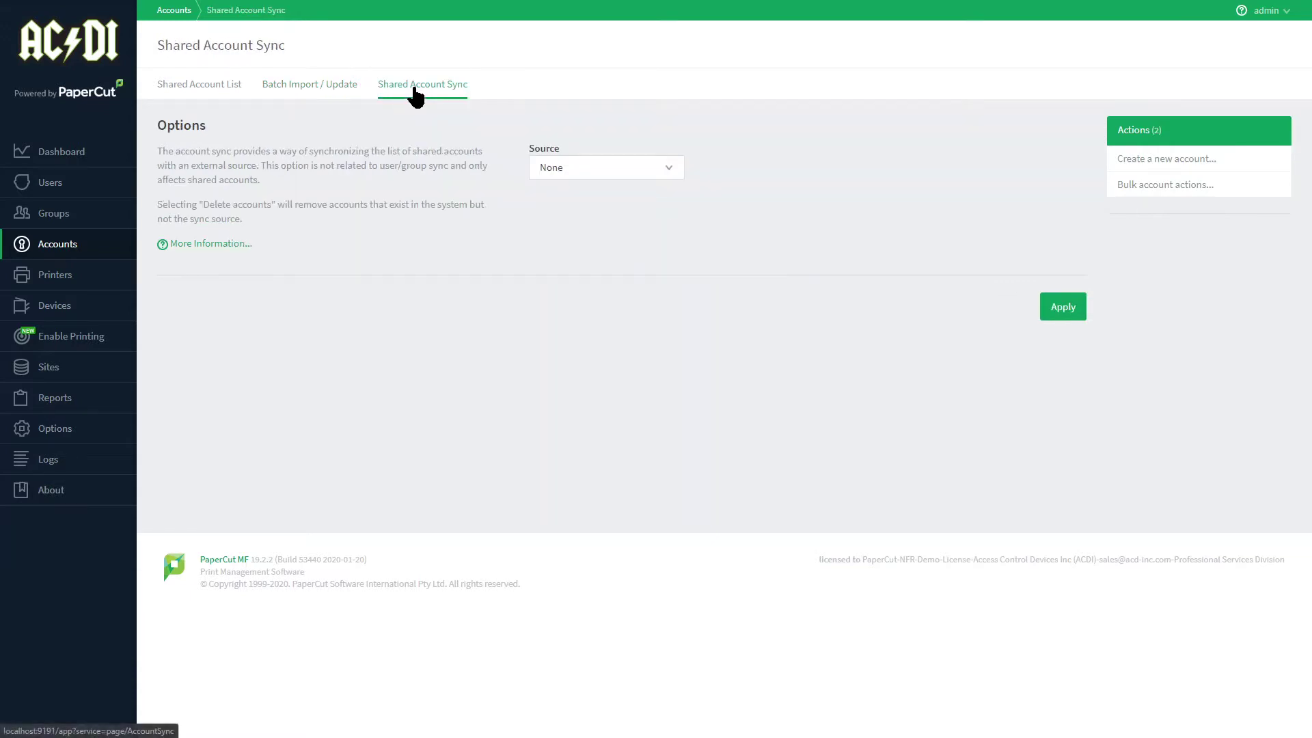
{"action": "left_click", "coordinate": [662, 175]}
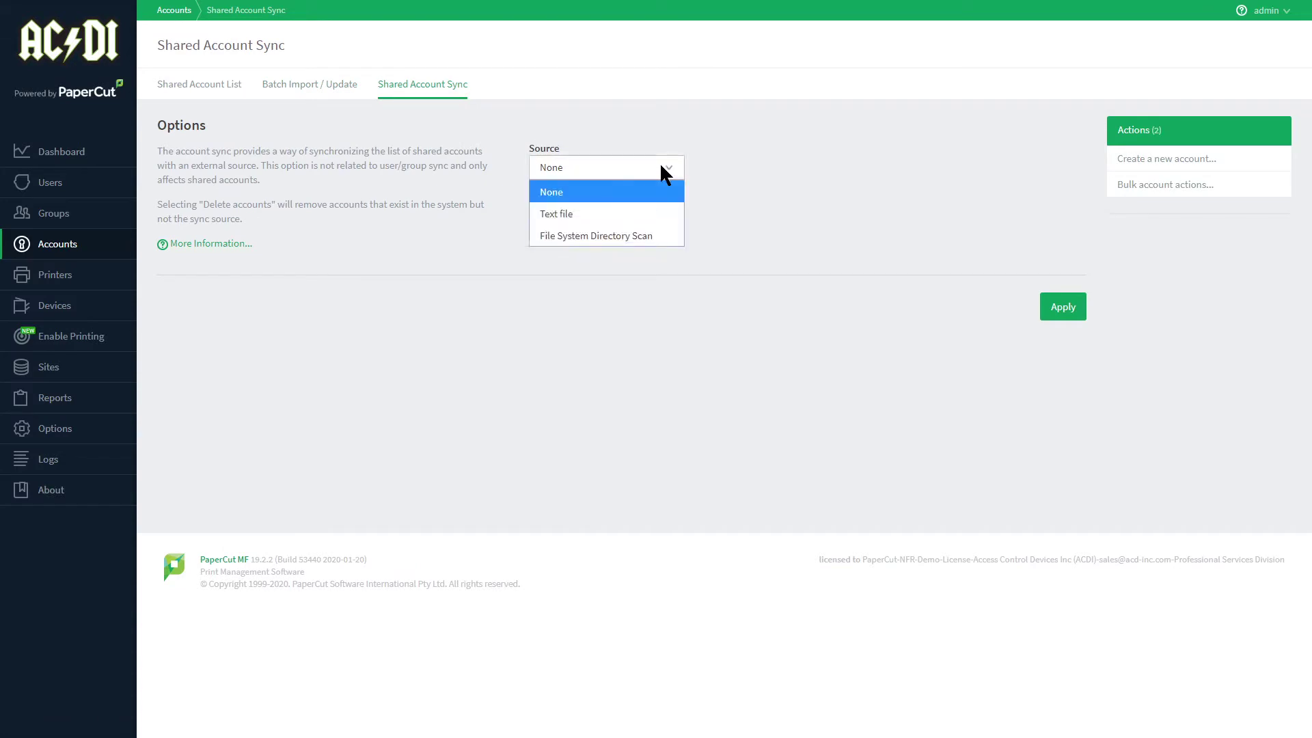
{"action": "left_click", "coordinate": [645, 236]}
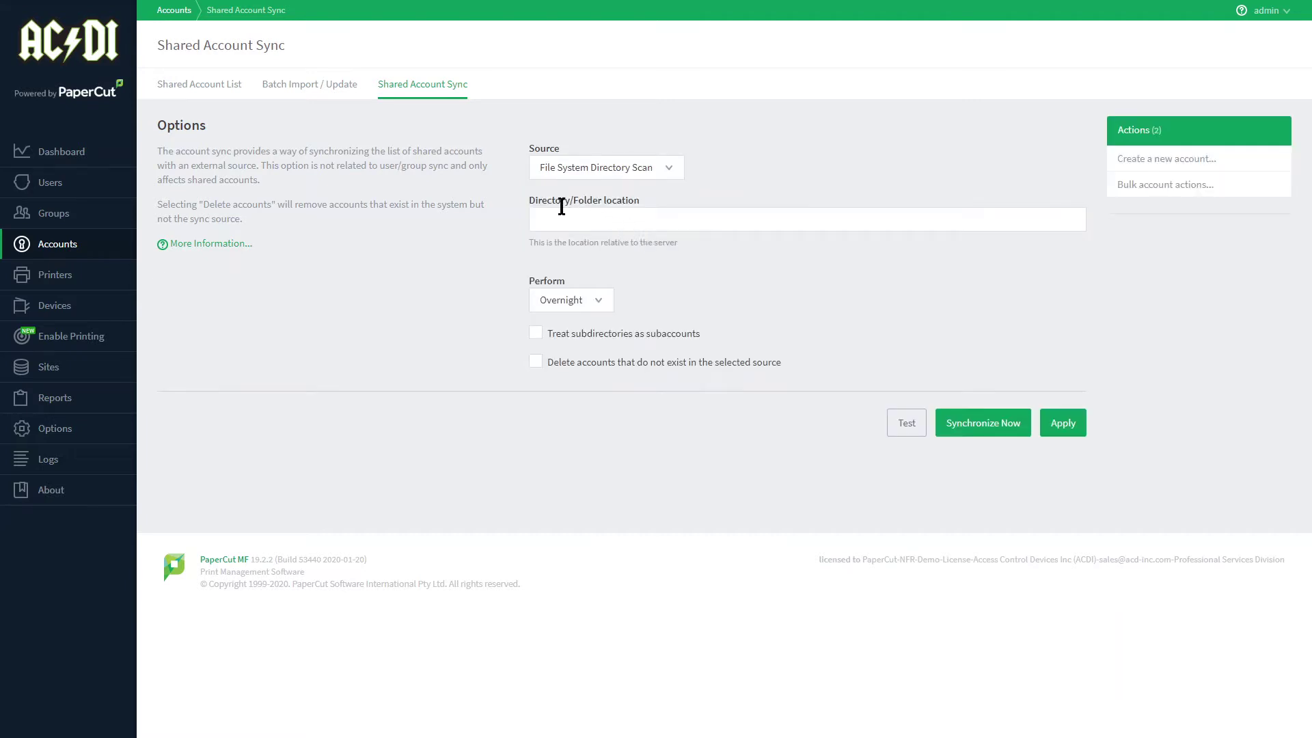
{"action": "left_click_drag", "start_coordinate": [529, 200], "coordinate": [630, 206]}
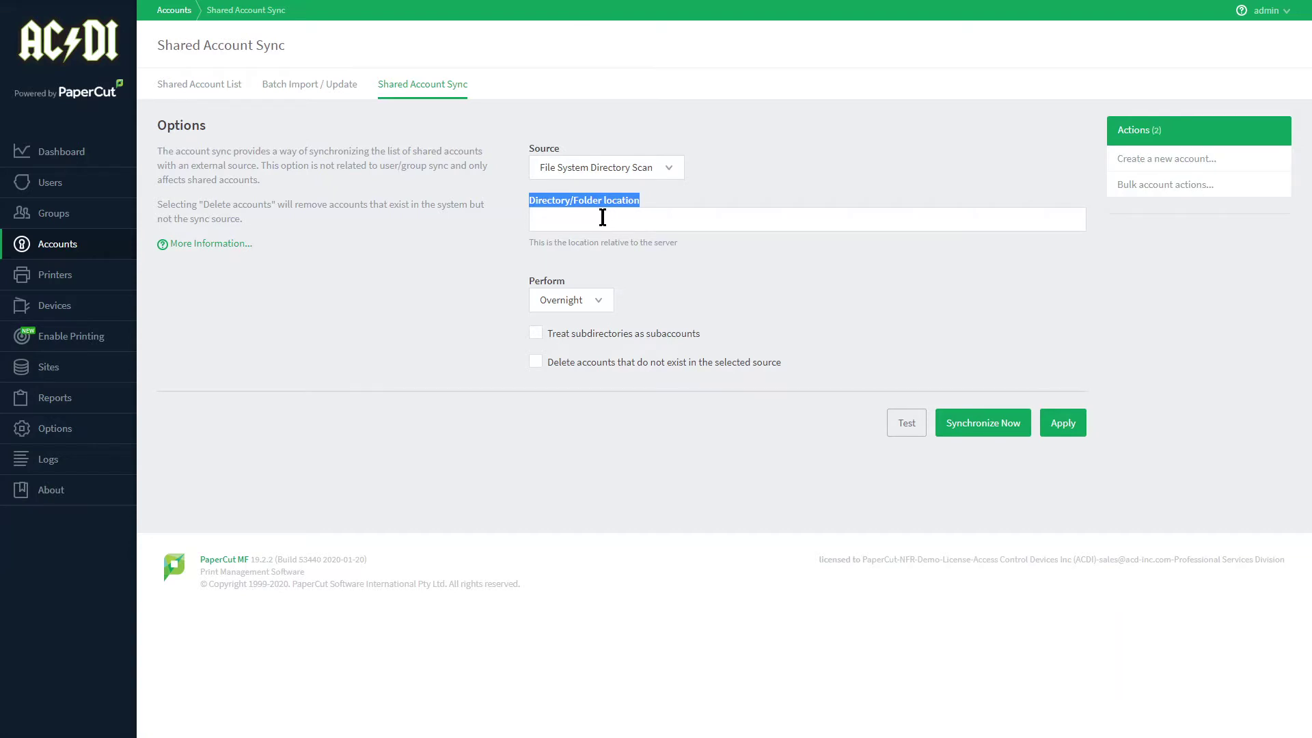
{"action": "left_click", "coordinate": [545, 216]}
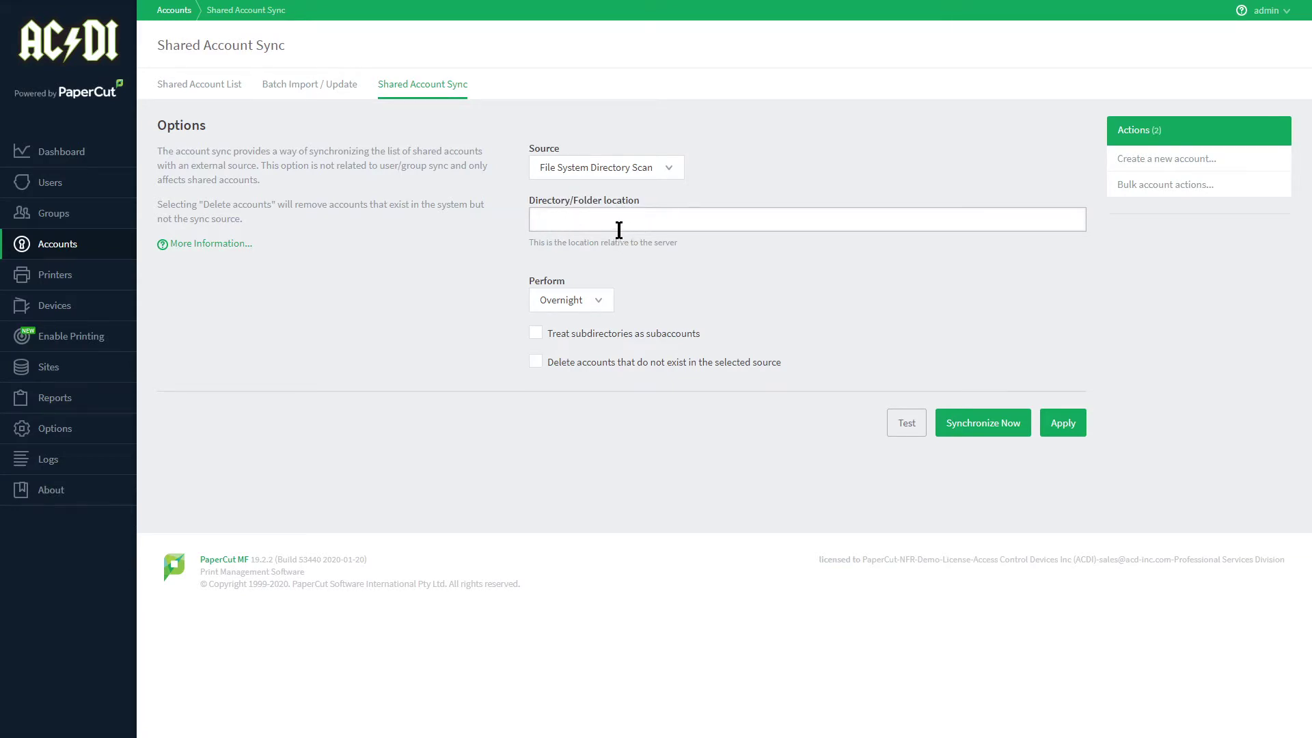
Make the sync run Hourly and delete accounts missing from the source
{"action": "left_click", "coordinate": [600, 302]}
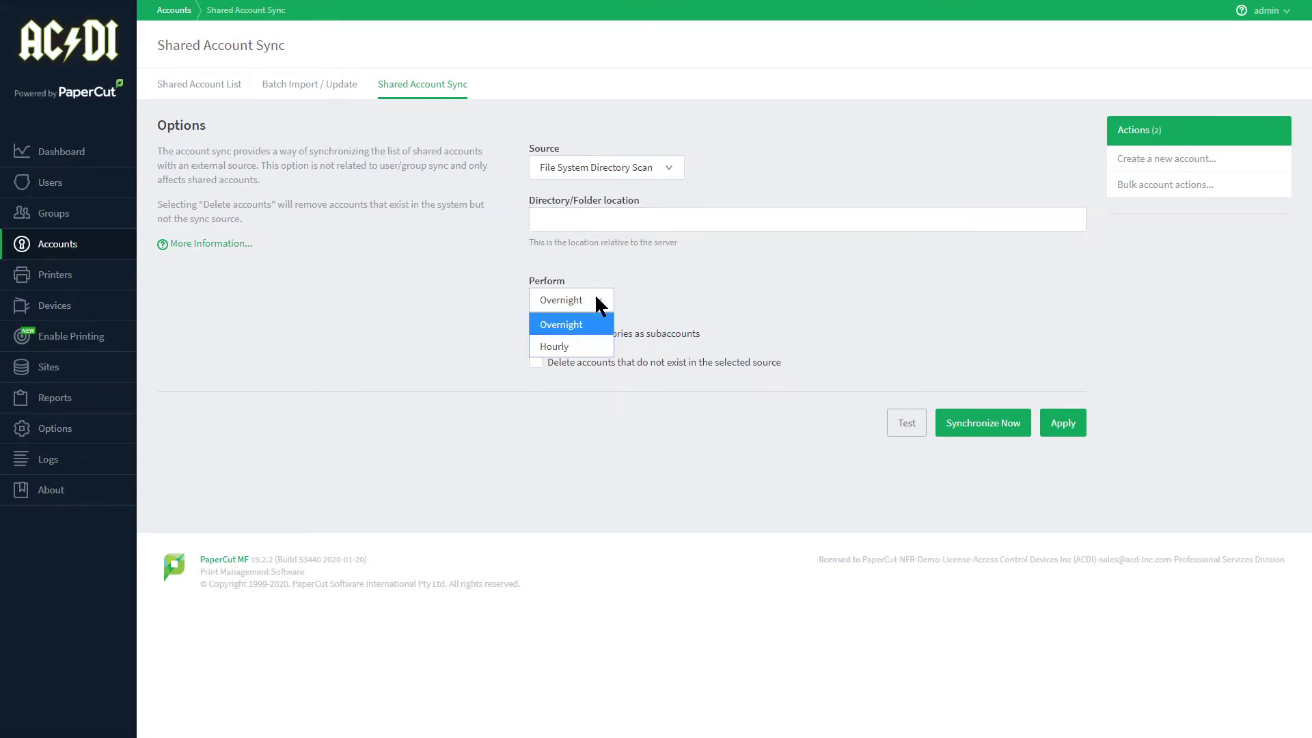
{"action": "left_click", "coordinate": [568, 350]}
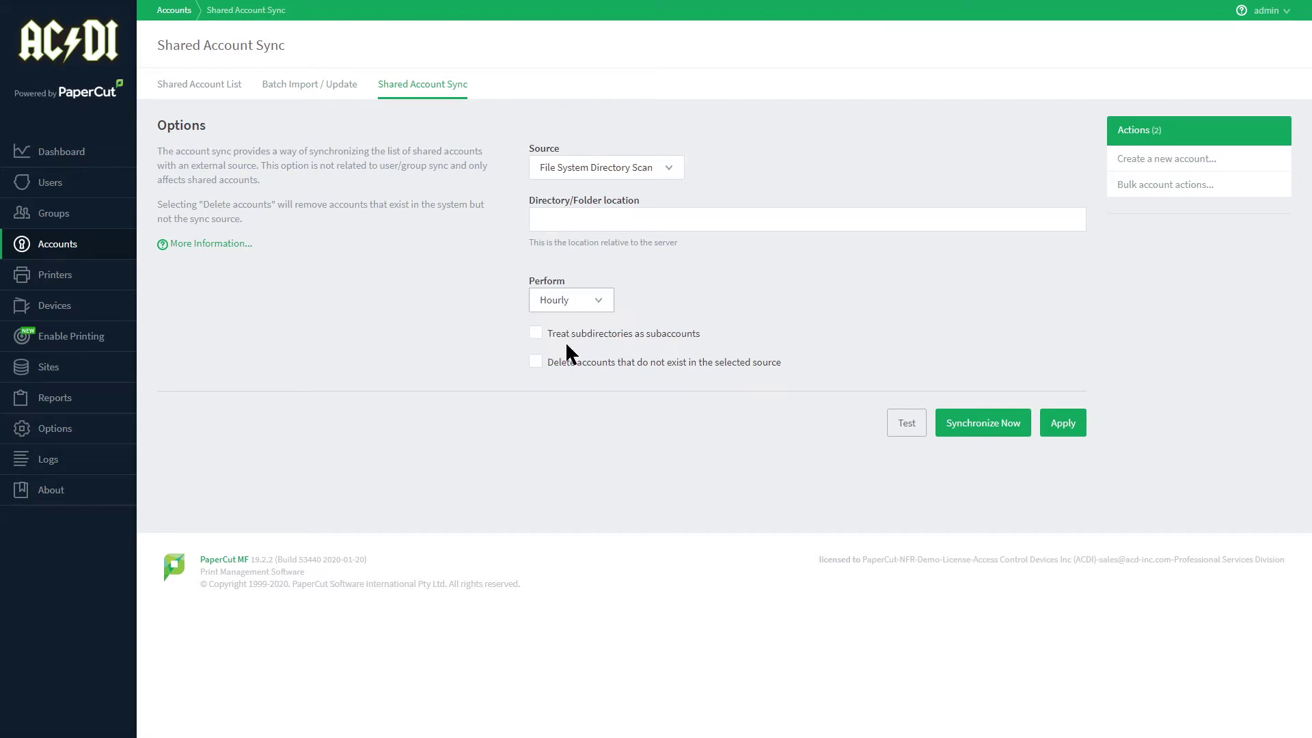
{"action": "left_click_drag", "start_coordinate": [547, 335], "coordinate": [706, 349]}
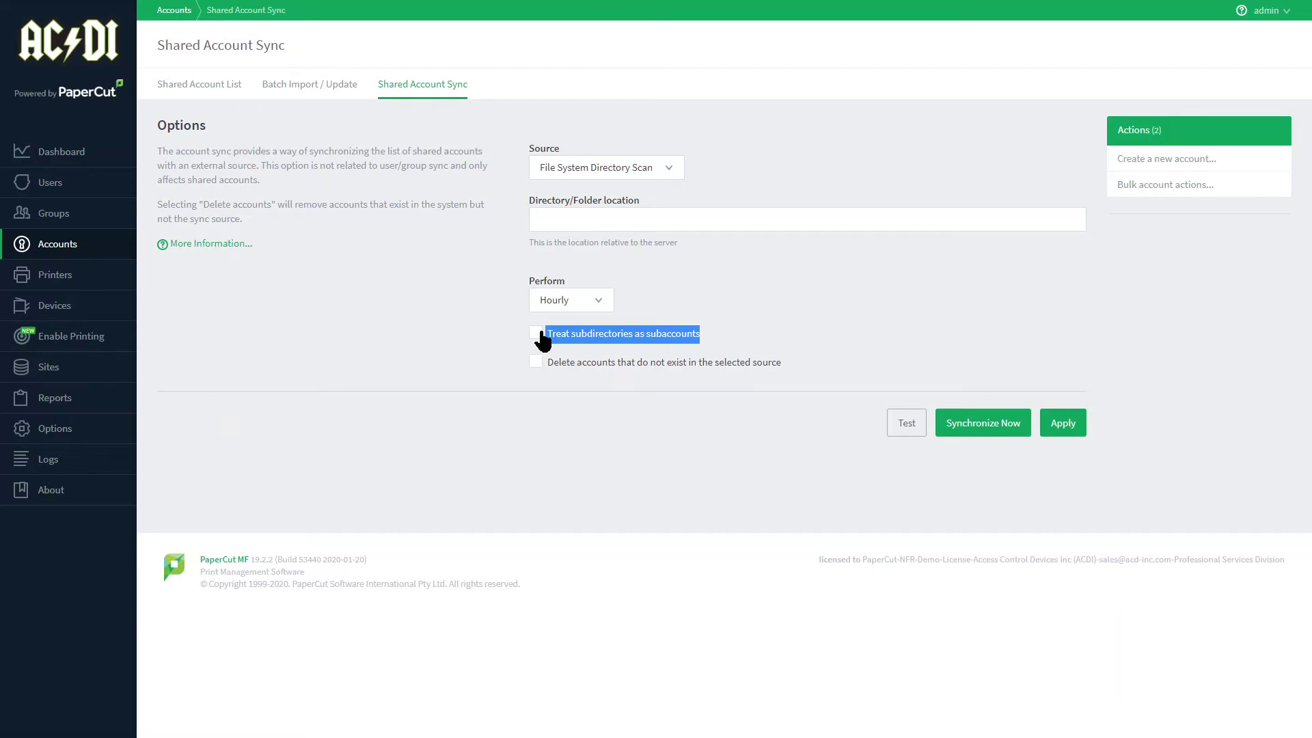
{"action": "left_click", "coordinate": [554, 365]}
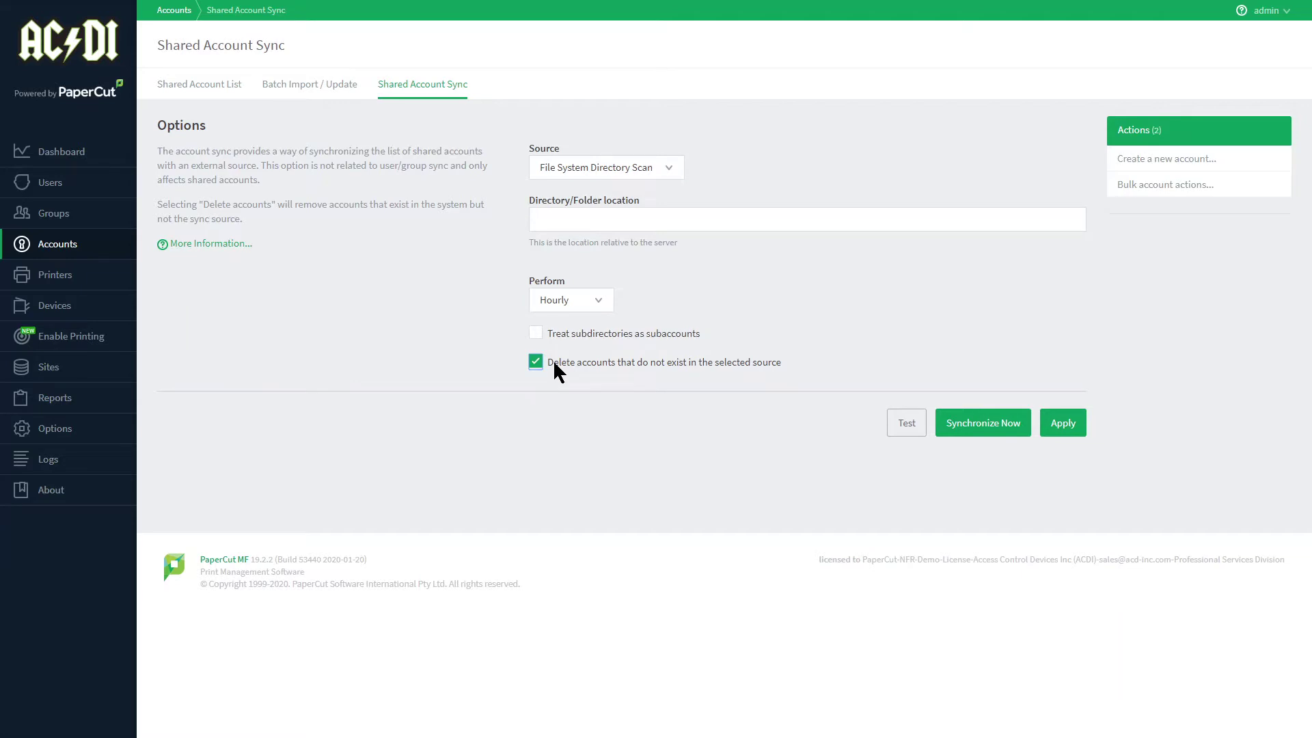
{"action": "left_click", "coordinate": [661, 175]}
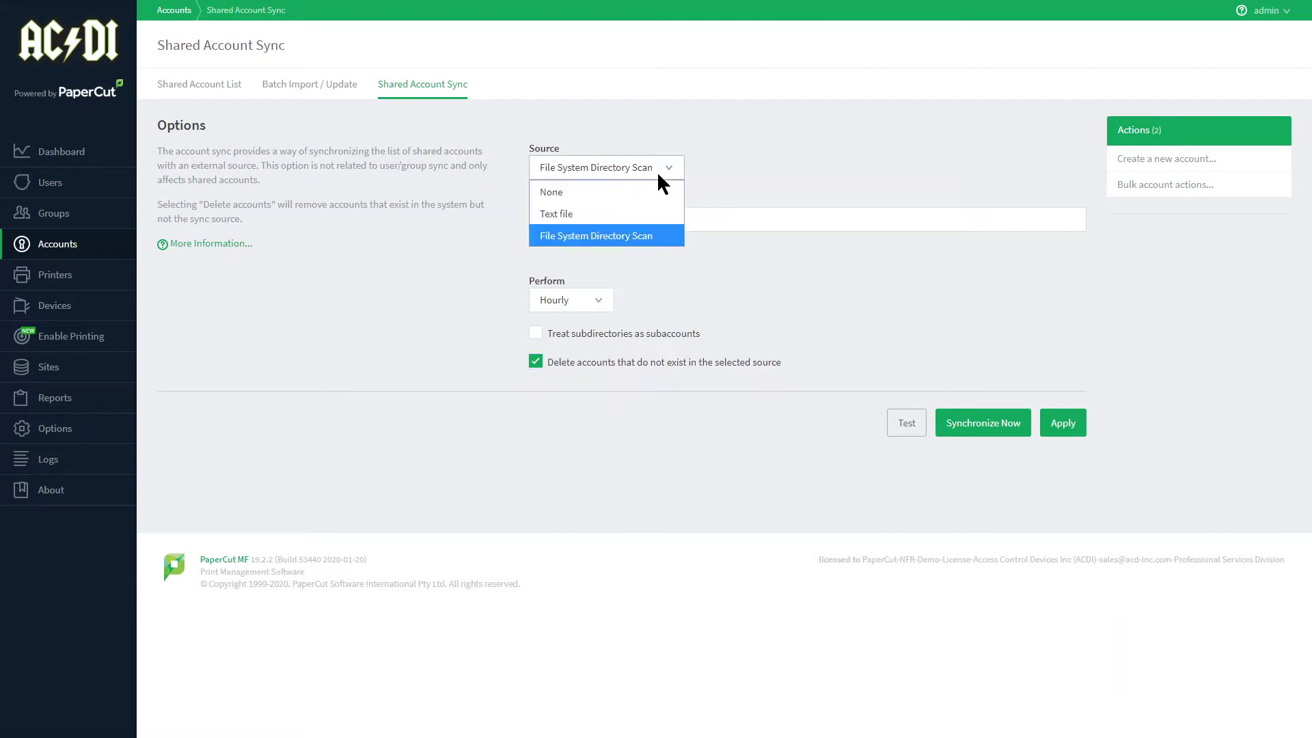
Change the sync source to Text file and its schedule to Overnight
{"action": "left_click", "coordinate": [615, 214]}
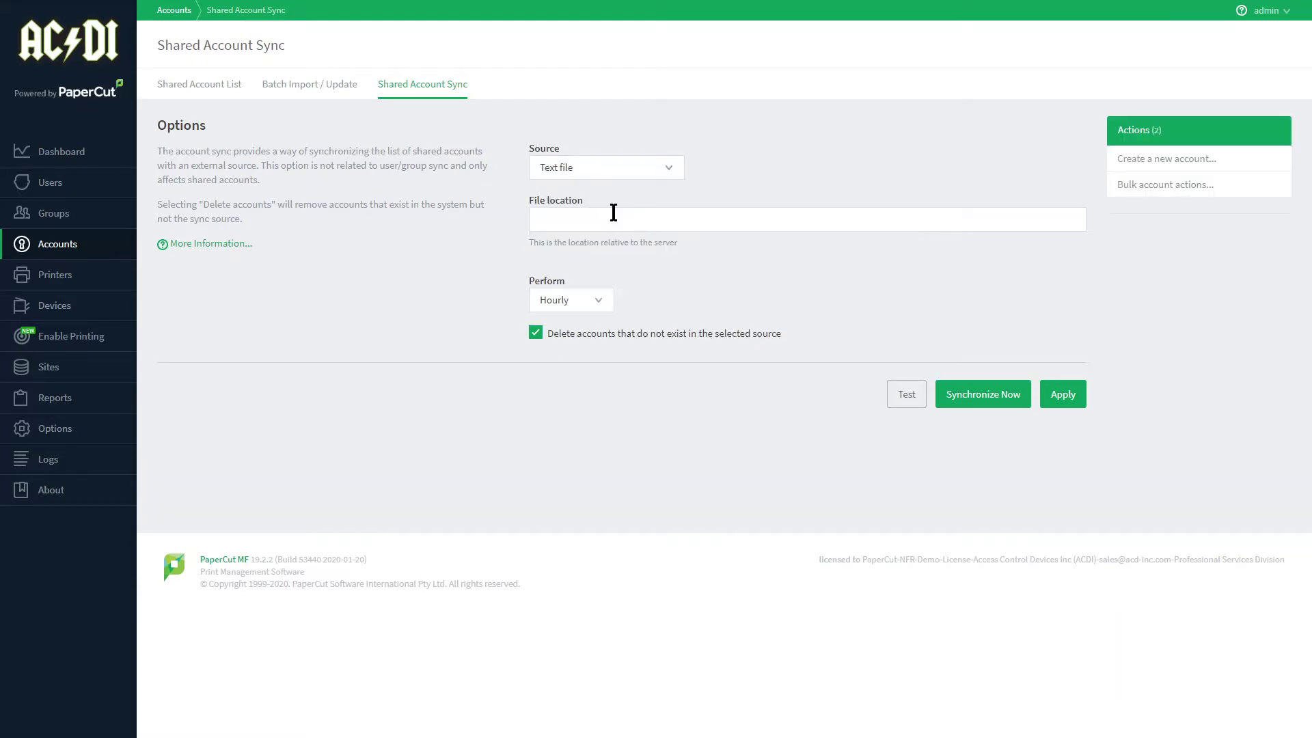
{"action": "left_click", "coordinate": [567, 217]}
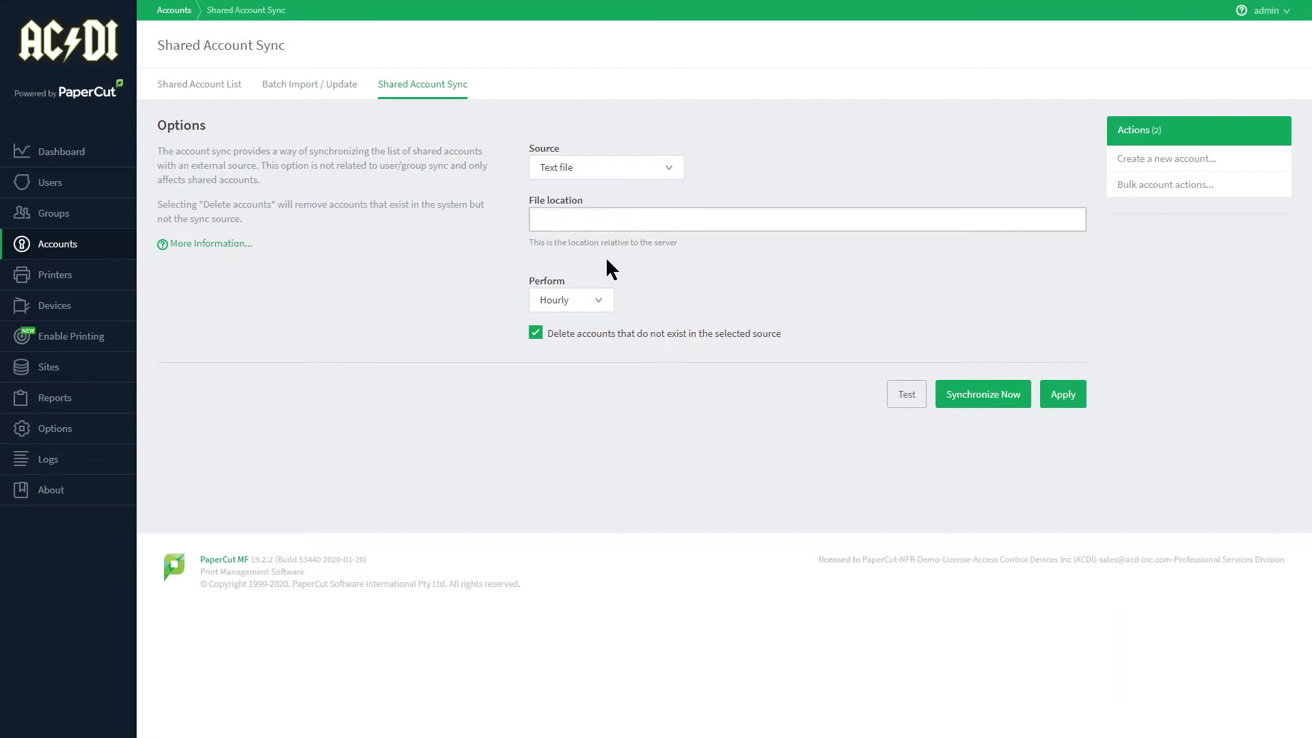
{"action": "left_click", "coordinate": [601, 306]}
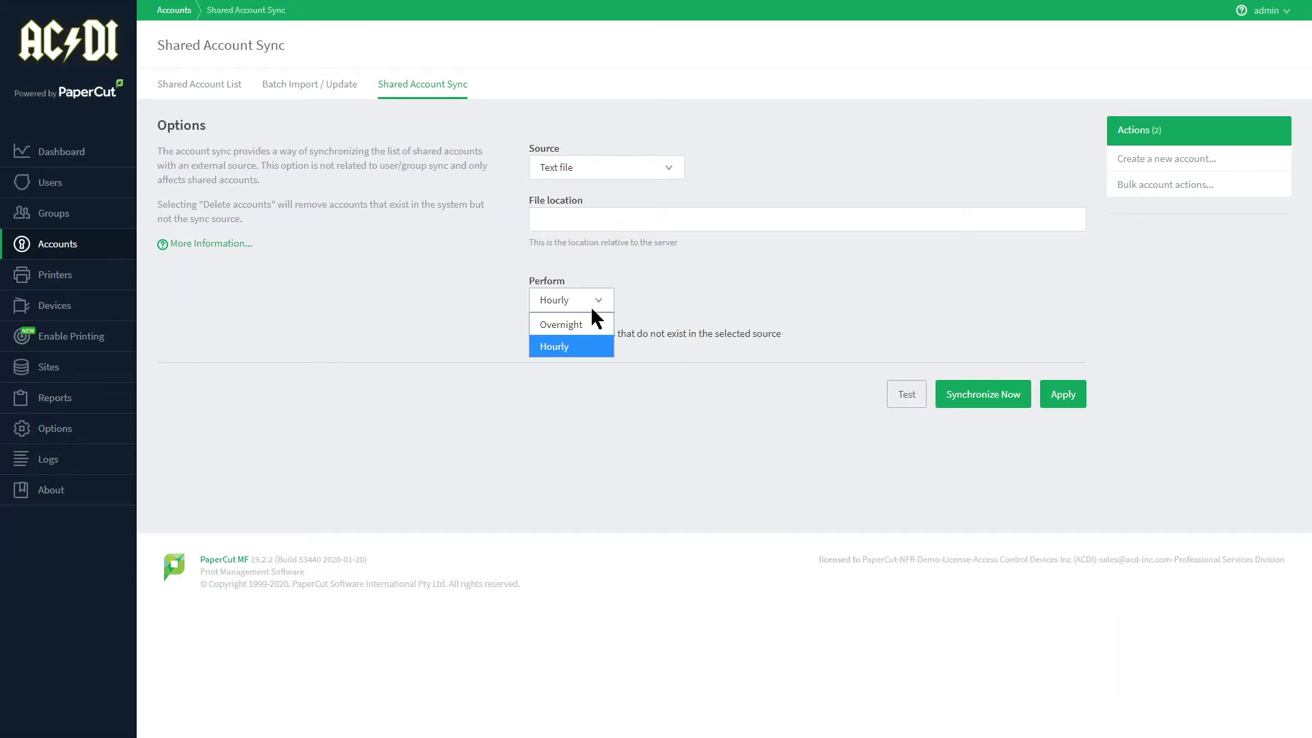
{"action": "left_click", "coordinate": [582, 325]}
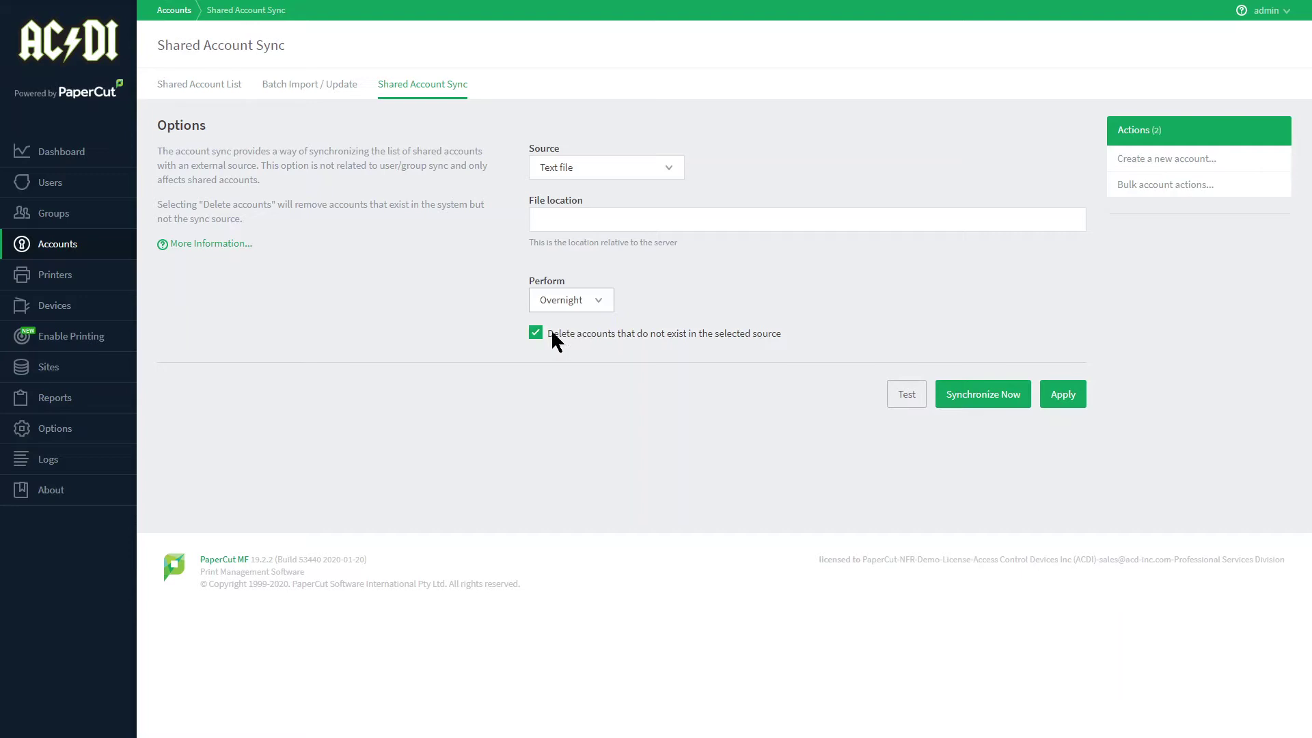
{"action": "left_click_drag", "start_coordinate": [547, 334], "coordinate": [794, 348]}
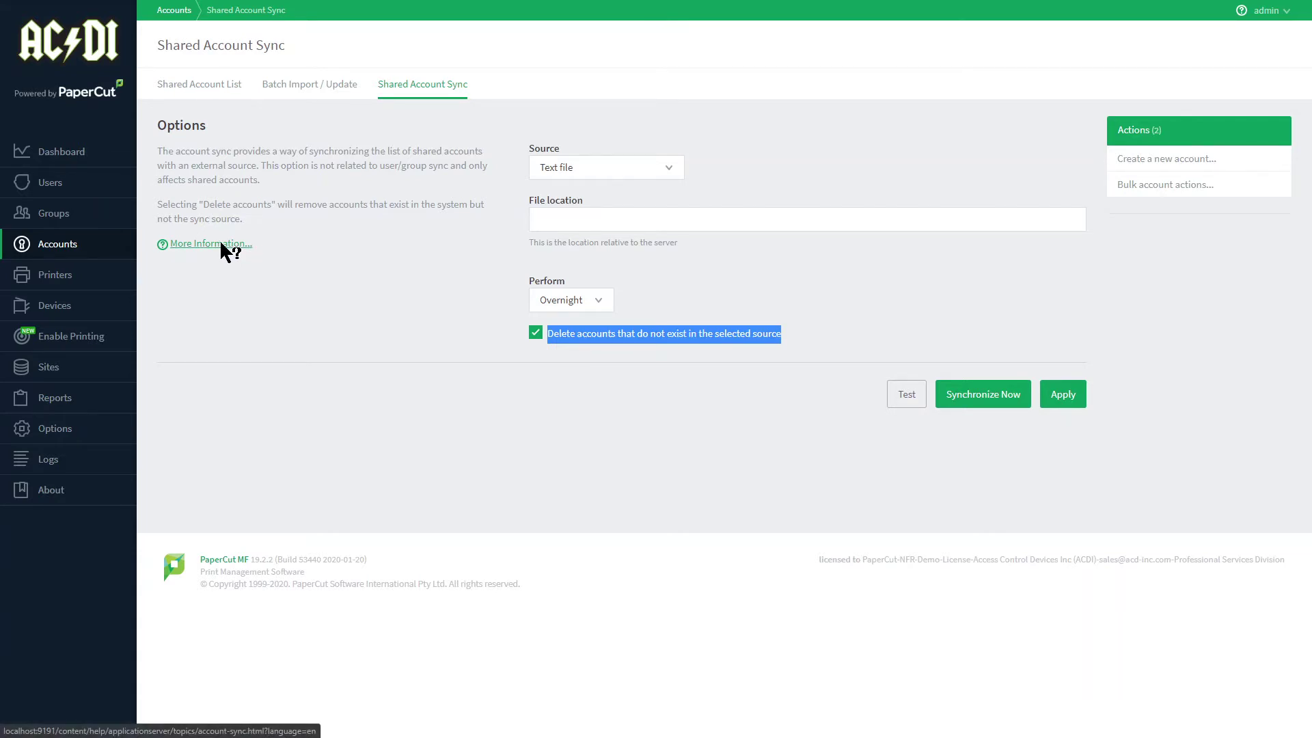
Return to the Shared Account List tab
{"action": "left_click", "coordinate": [217, 93]}
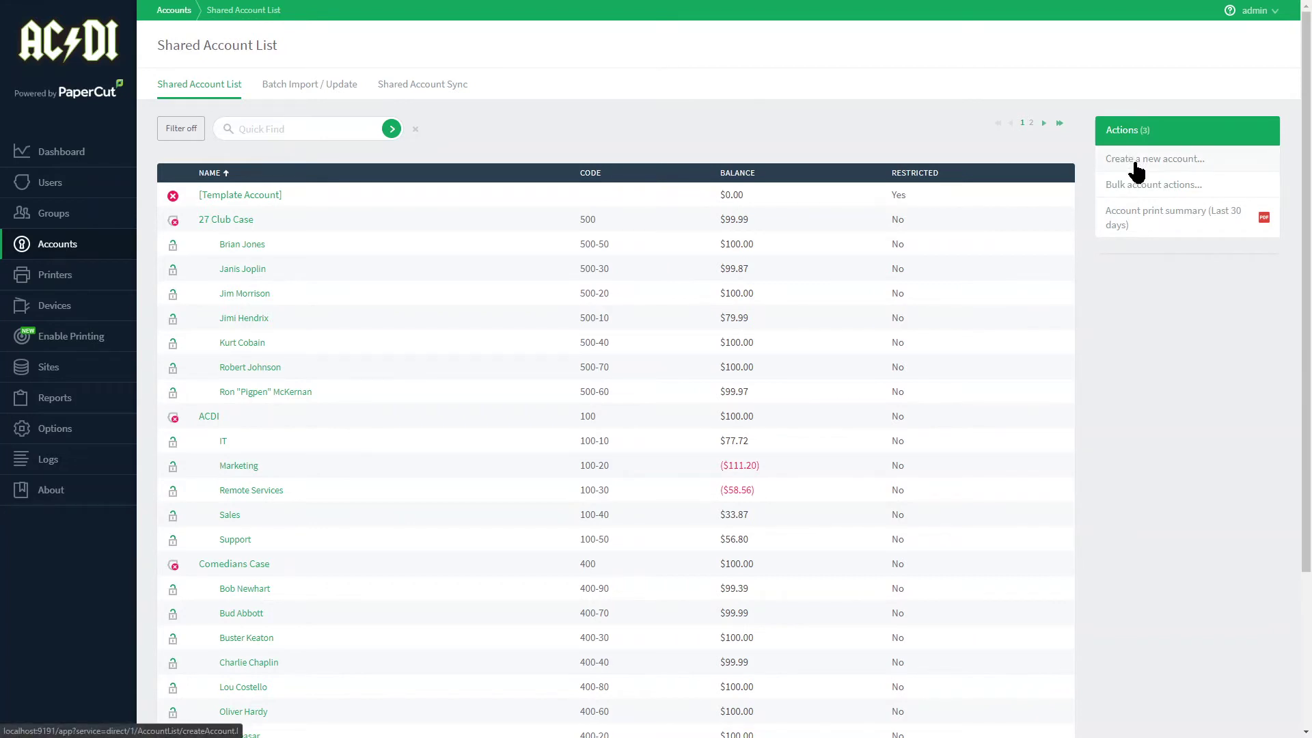
Open Bulk account actions and review its Change balance and Change settings sections
{"action": "left_click", "coordinate": [1151, 196]}
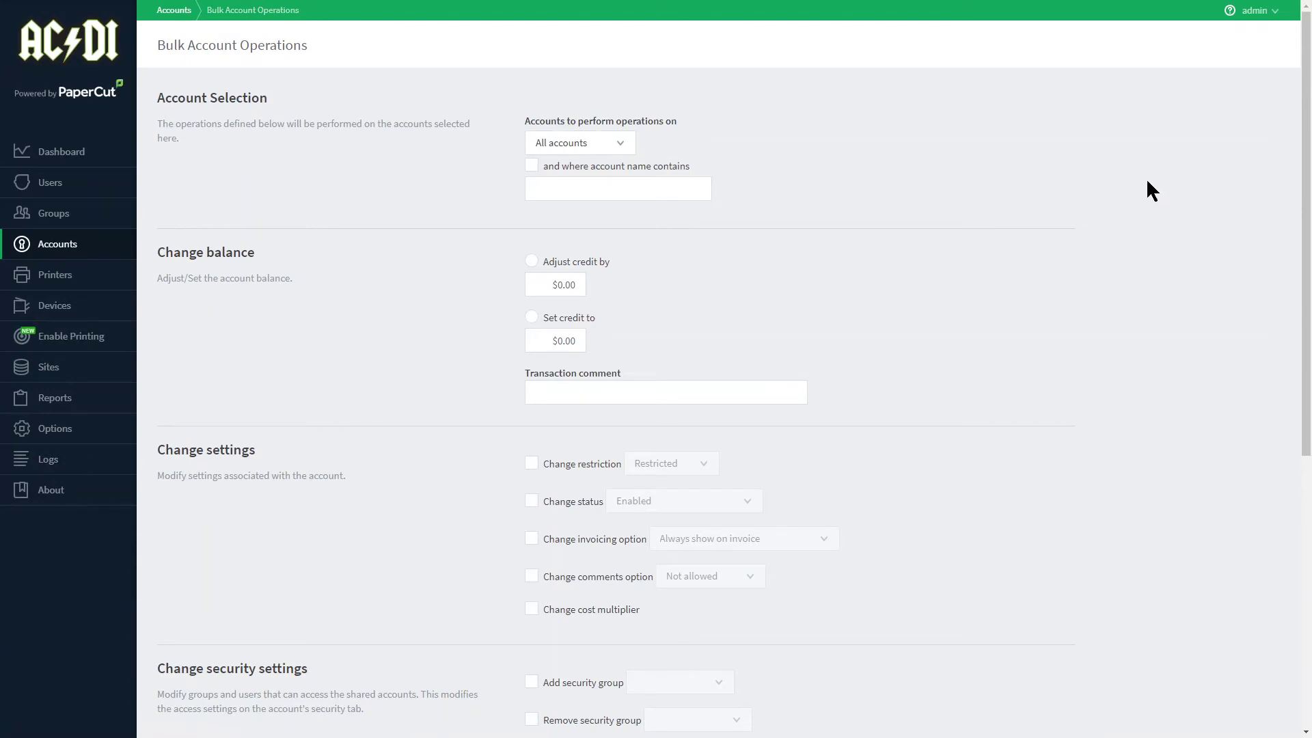
{"action": "left_click_drag", "start_coordinate": [159, 253], "coordinate": [254, 253]}
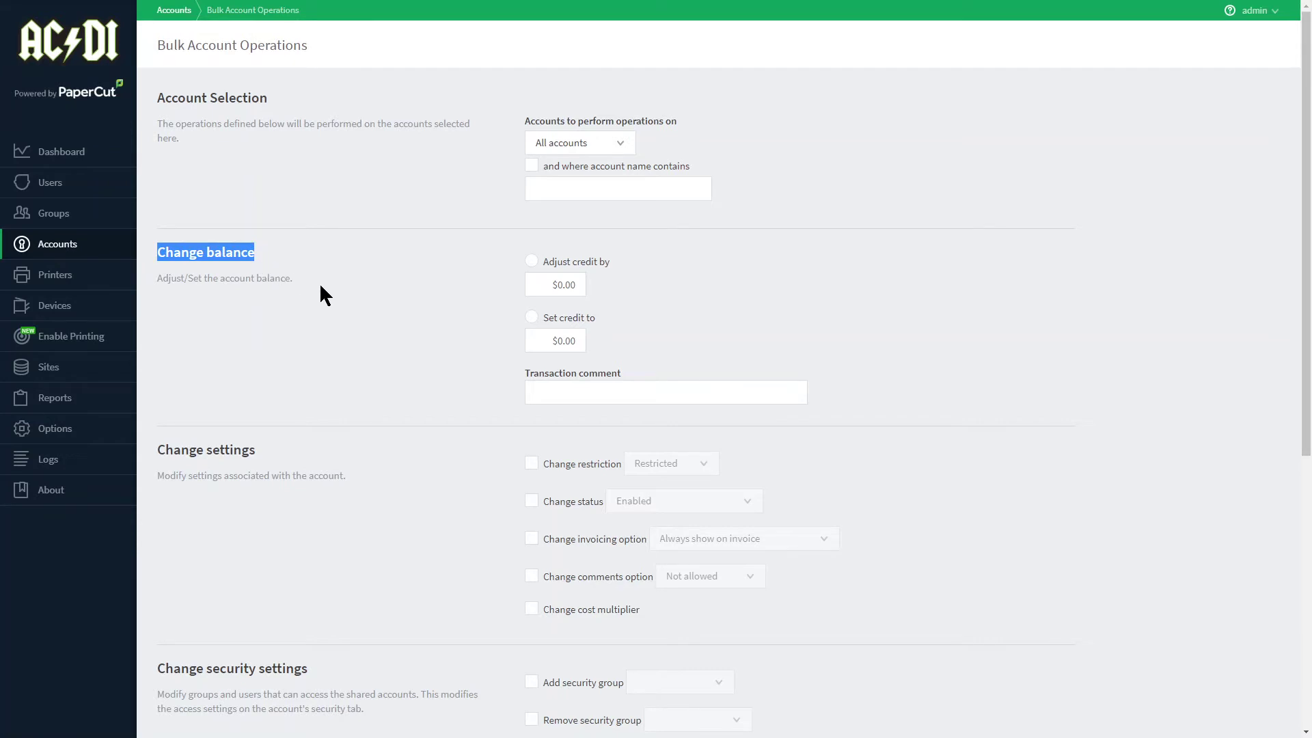
{"action": "scroll", "coordinate": [321, 287], "scroll_direction": "down", "scroll_amount": 2}
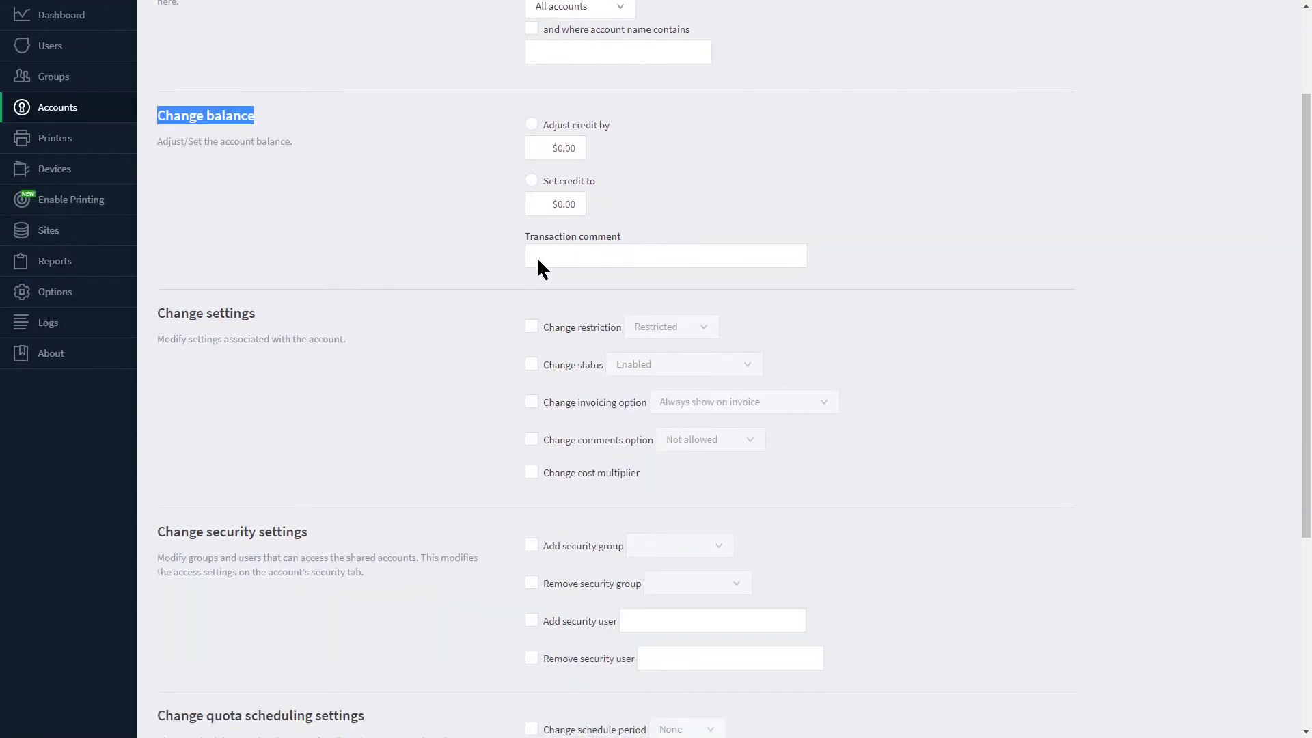
{"action": "left_click", "coordinate": [546, 257]}
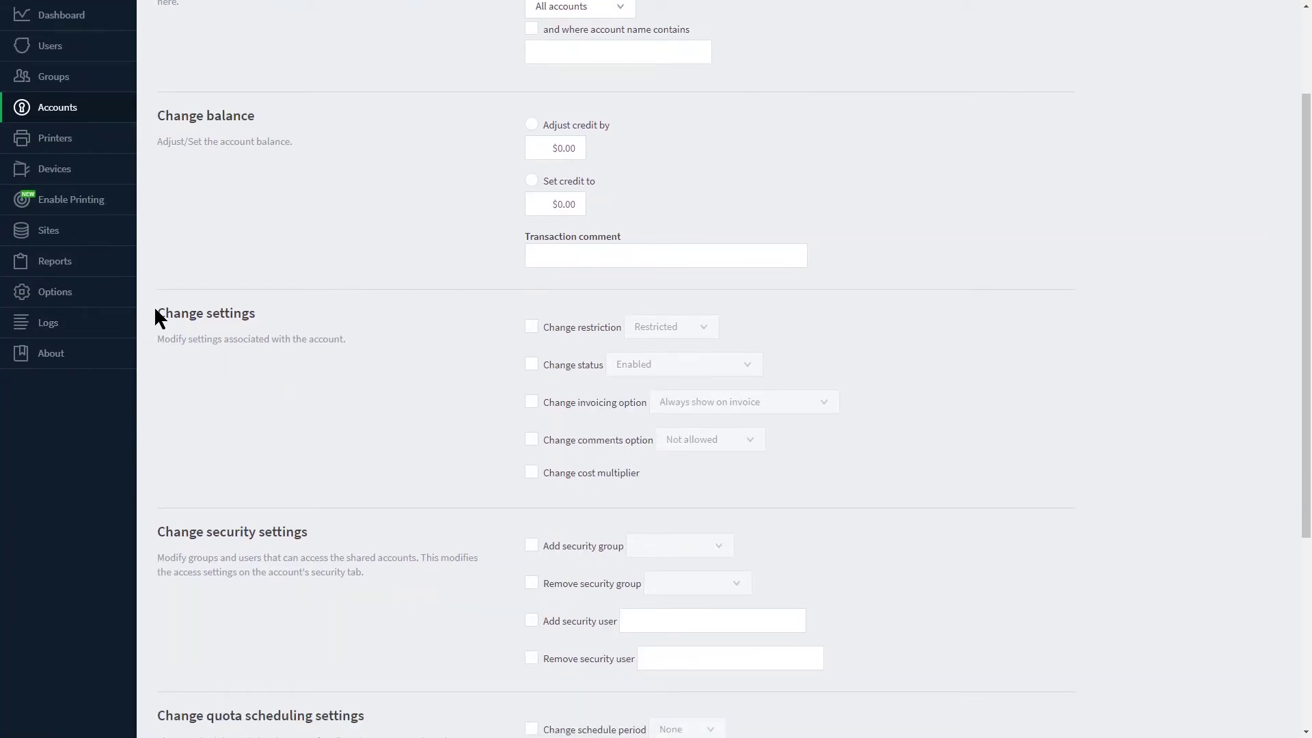
{"action": "left_click_drag", "start_coordinate": [158, 313], "coordinate": [254, 314]}
{"action": "left_click", "coordinate": [276, 321]}
{"action": "scroll", "coordinate": [347, 317], "scroll_direction": "down", "scroll_amount": 2}
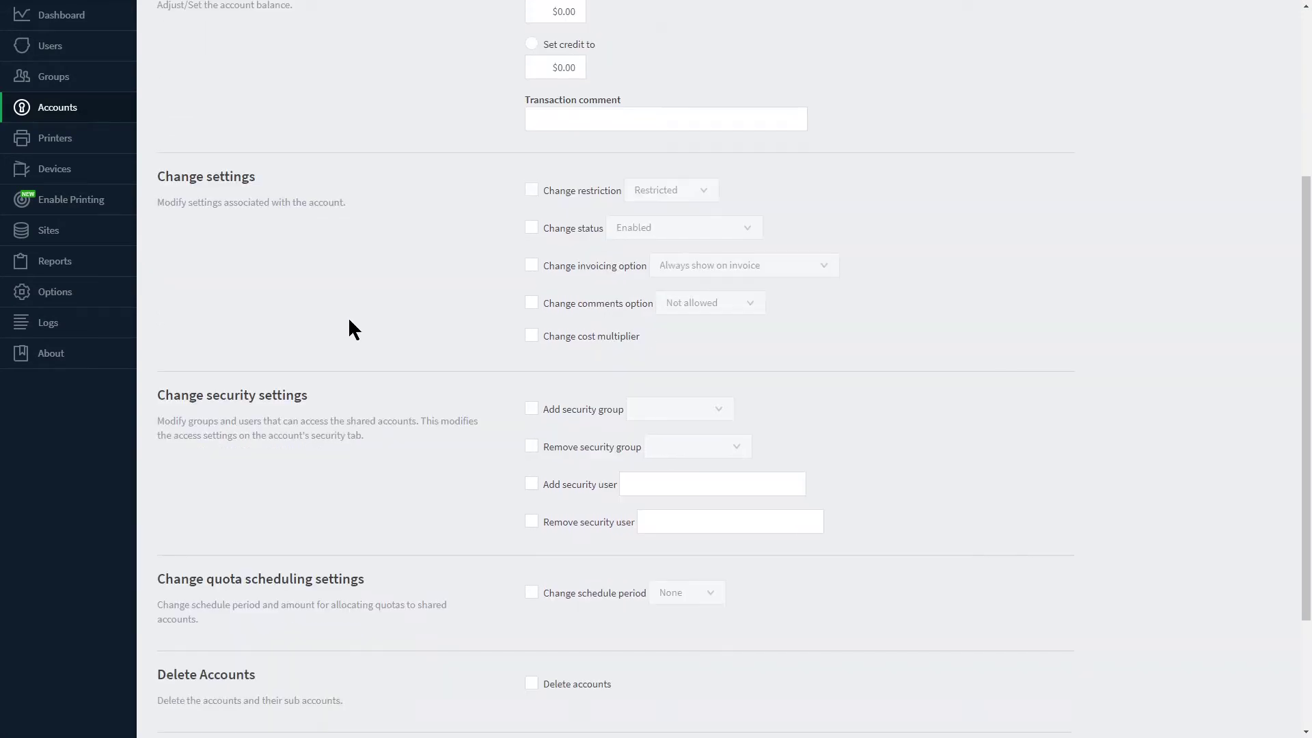
Include changes to restriction, status, invoicing, comments and cost multiplier
{"action": "left_click", "coordinate": [531, 190]}
{"action": "left_click", "coordinate": [531, 228]}
{"action": "left_click", "coordinate": [531, 265]}
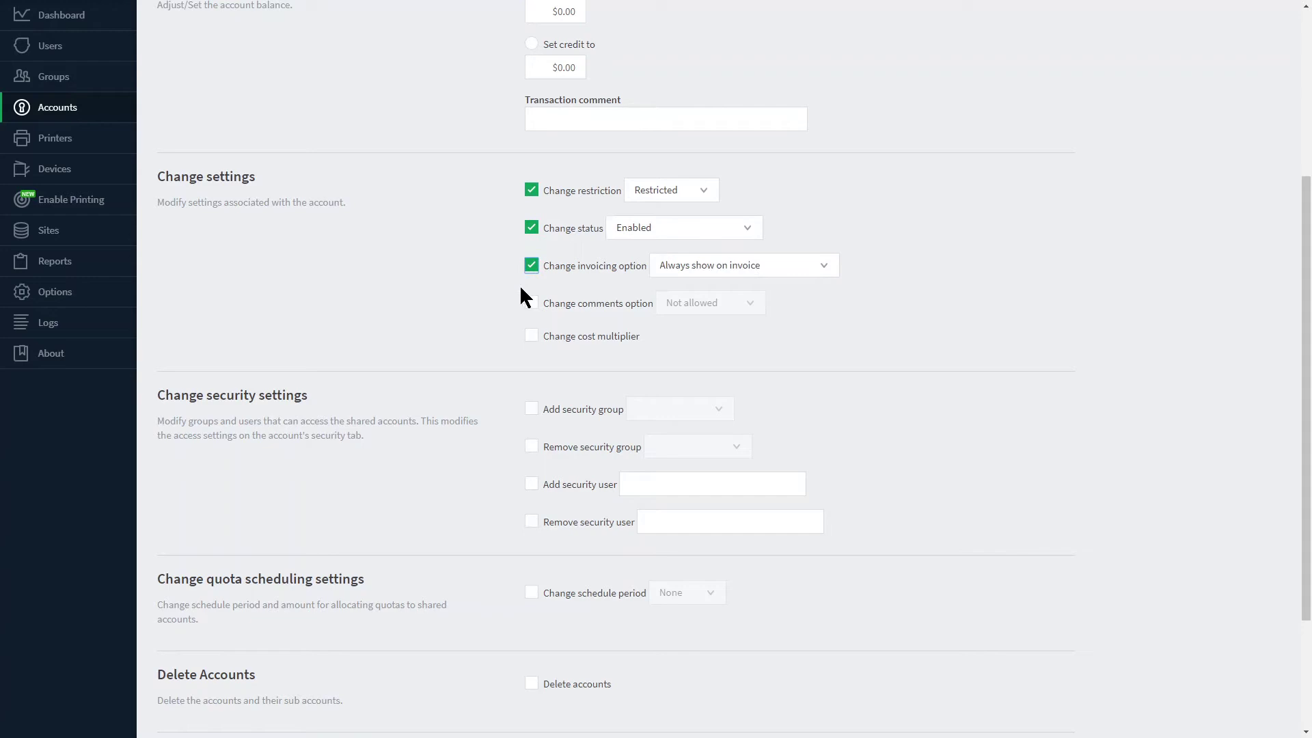
{"action": "left_click", "coordinate": [531, 303]}
{"action": "left_click", "coordinate": [532, 336]}
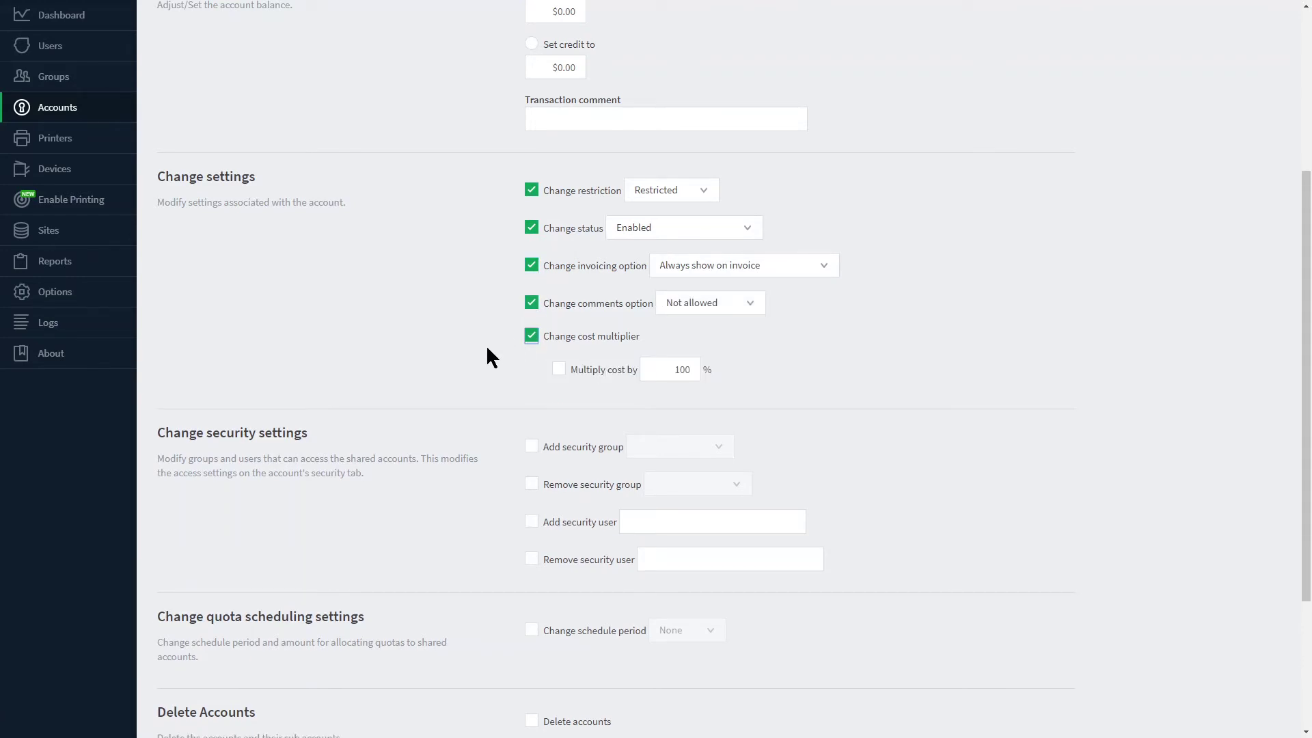
Include a schedule period change left at None, and mark the accounts for deletion
{"action": "scroll", "coordinate": [487, 356], "scroll_direction": "down", "scroll_amount": 3}
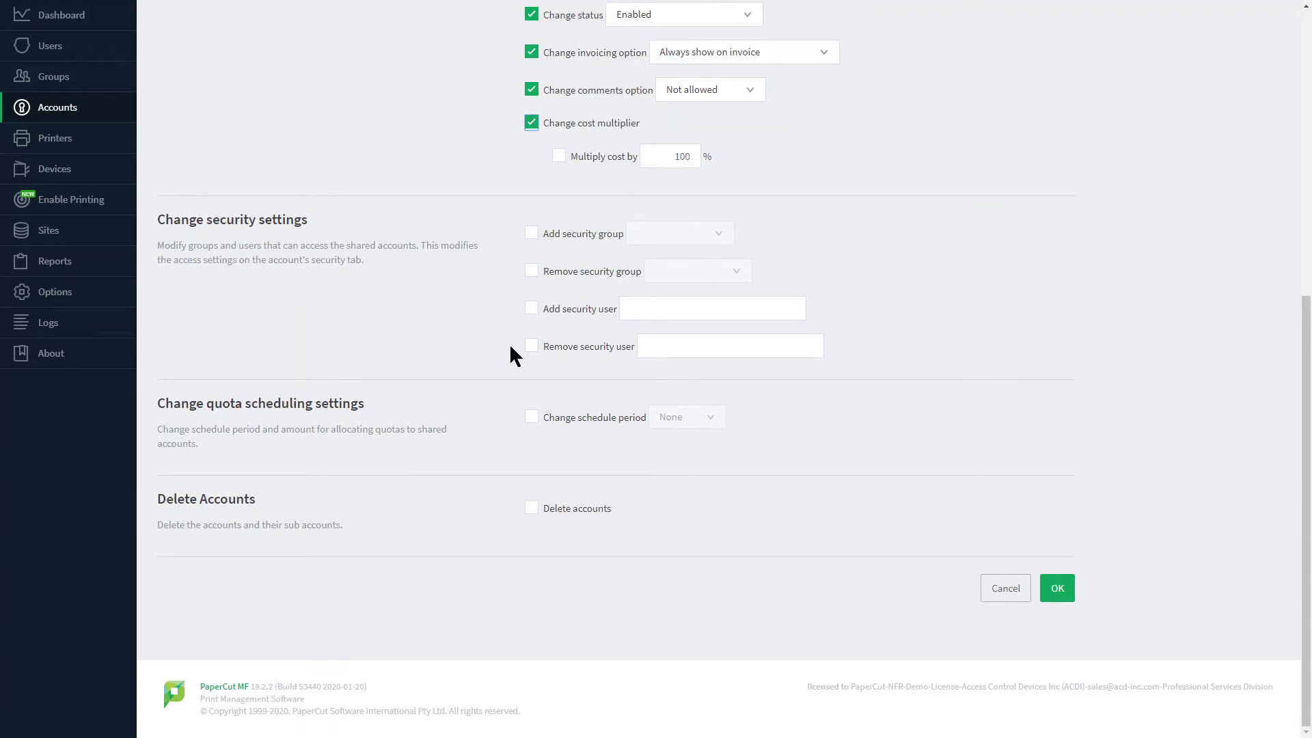
{"action": "left_click", "coordinate": [532, 419]}
{"action": "left_click", "coordinate": [685, 424]}
{"action": "left_click", "coordinate": [686, 425]}
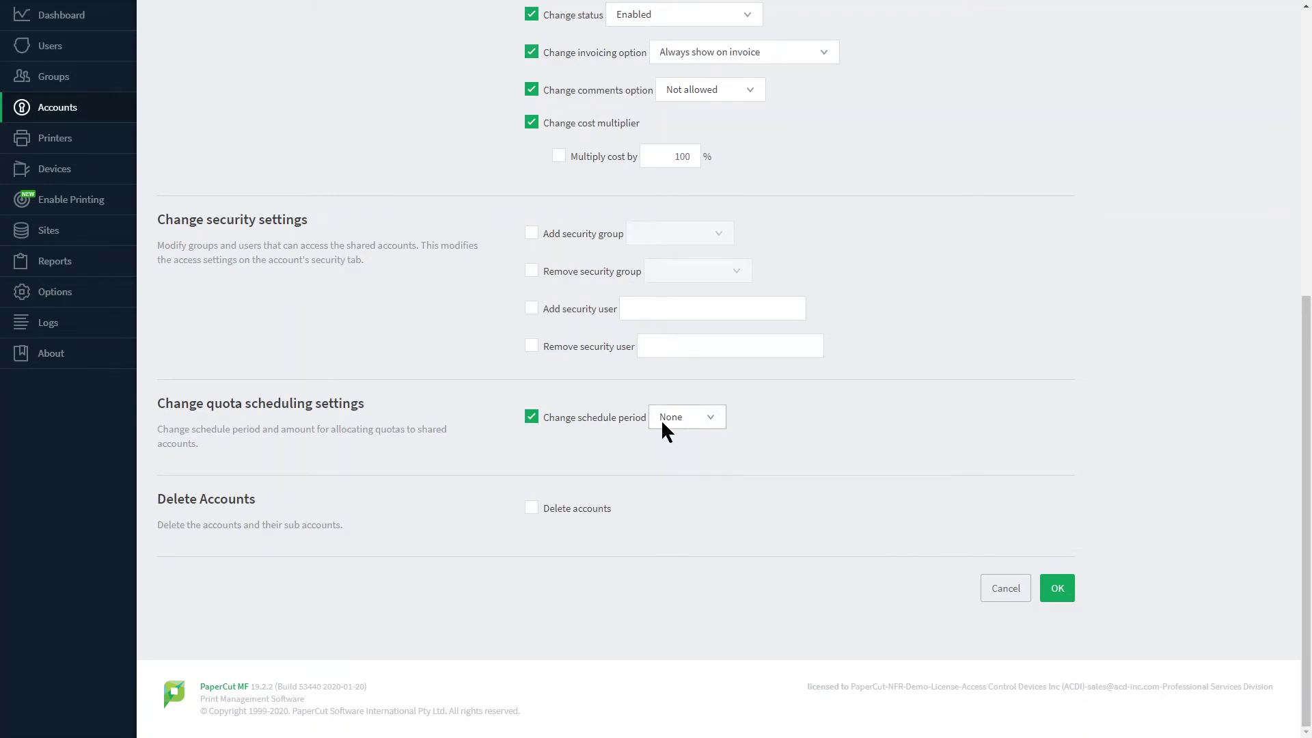
{"action": "left_click", "coordinate": [532, 509]}
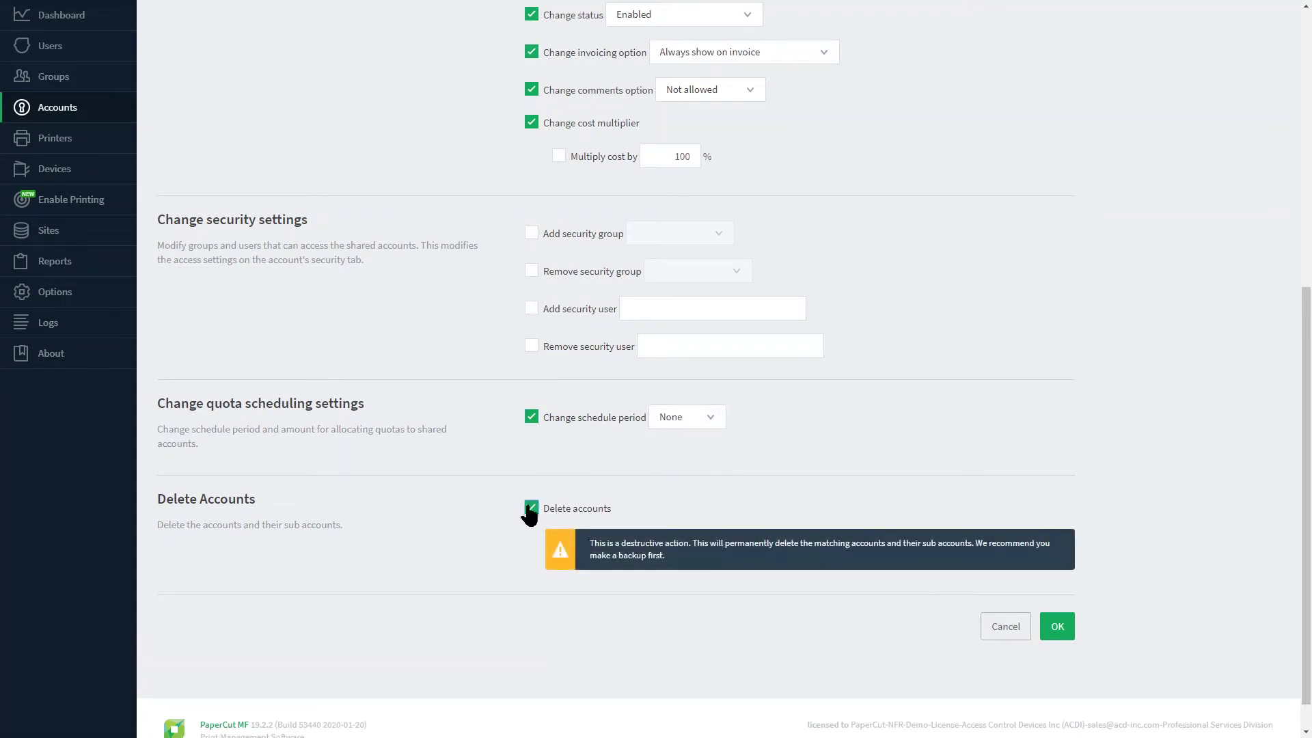
Open the [Template Account] details from the Shared Account List
{"action": "scroll", "coordinate": [451, 416], "scroll_direction": "up", "scroll_amount": 7}
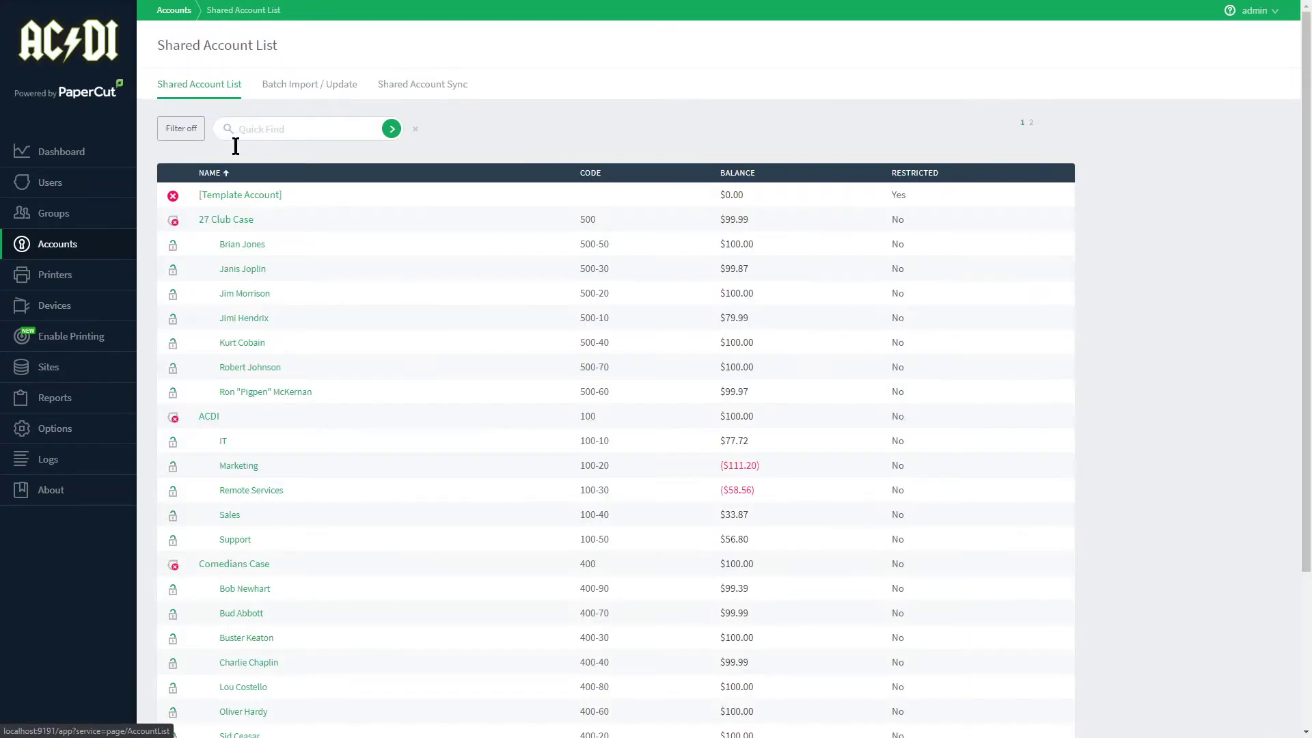
{"action": "left_click", "coordinate": [245, 198]}
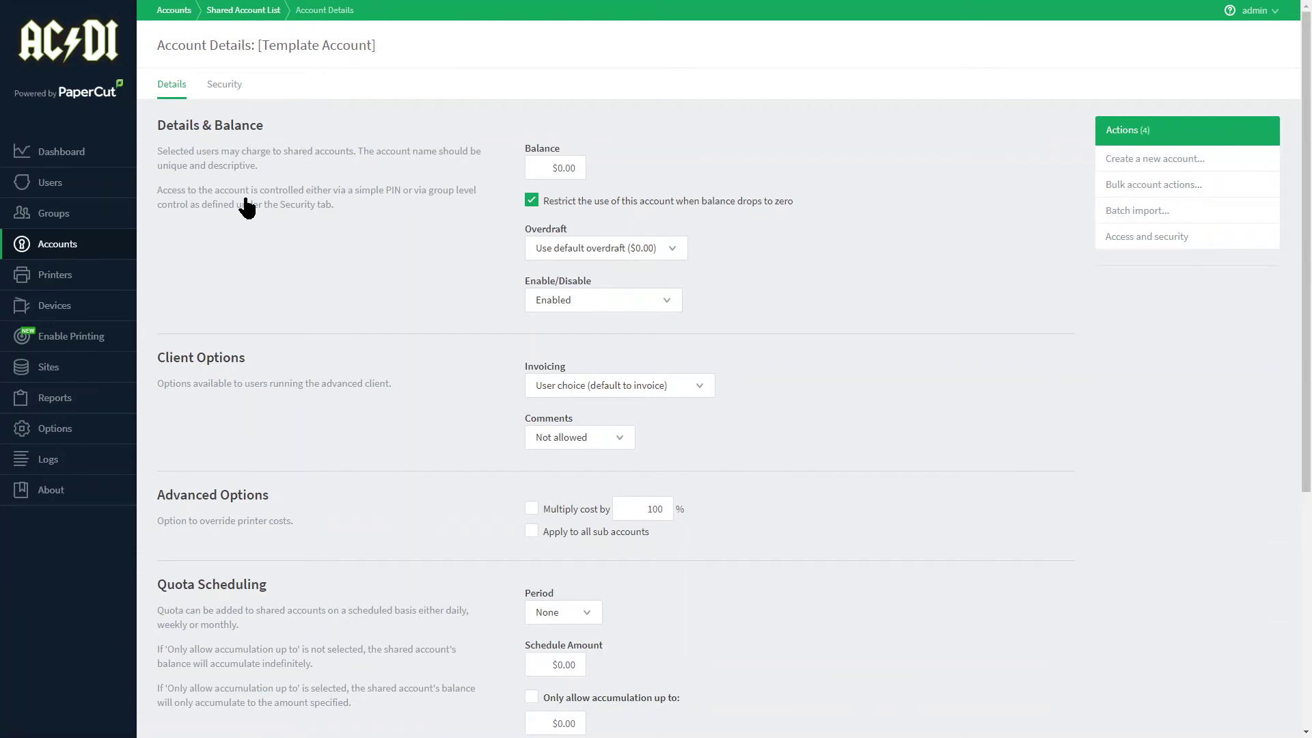
View the template account's Security tab, then go back via the Accounts breadcrumb
{"action": "left_click", "coordinate": [228, 86]}
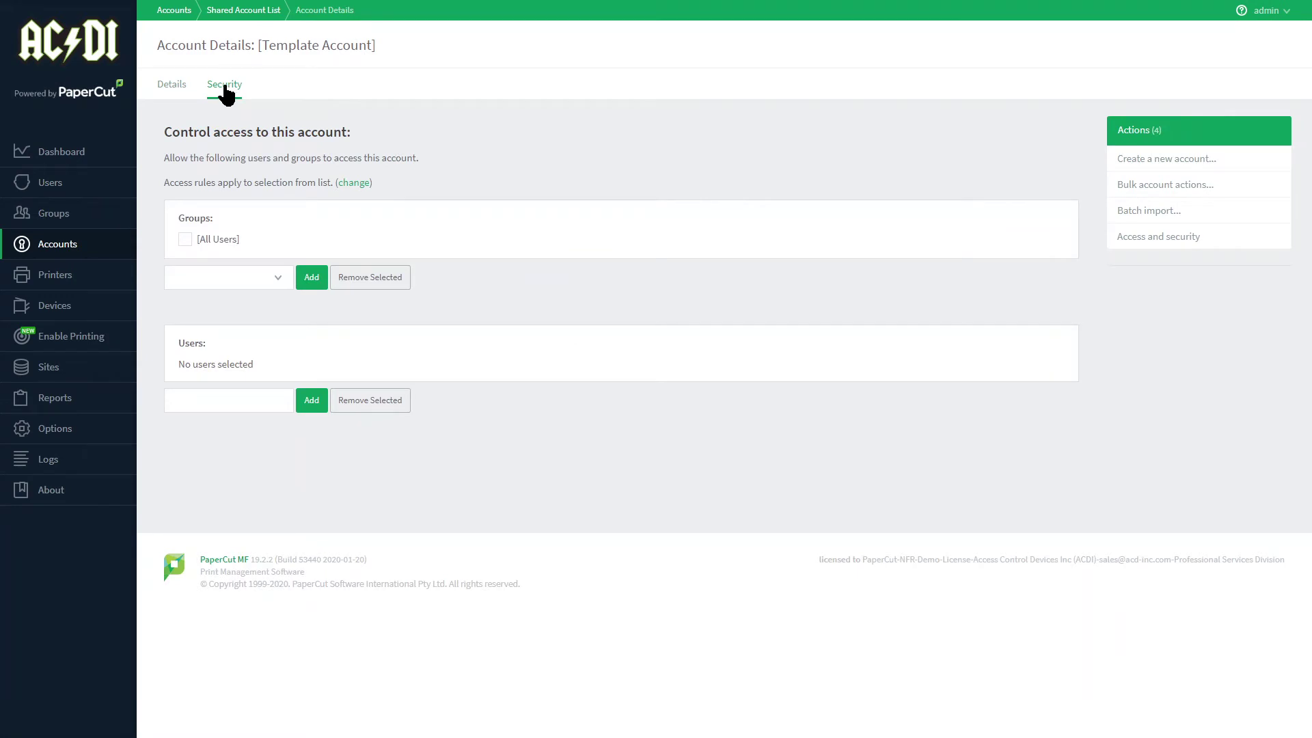
{"action": "left_click", "coordinate": [175, 10]}
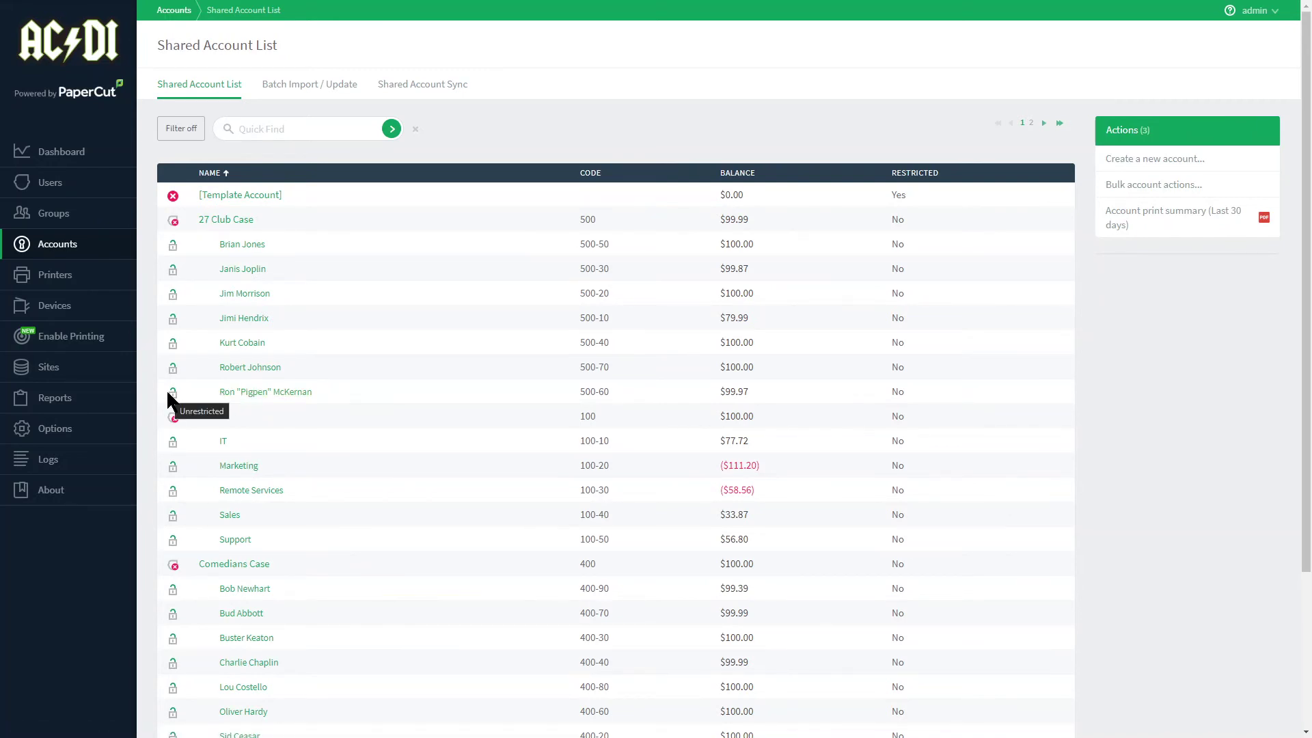
Sort the Shared Account List by the CODE column
{"action": "left_click", "coordinate": [589, 176]}
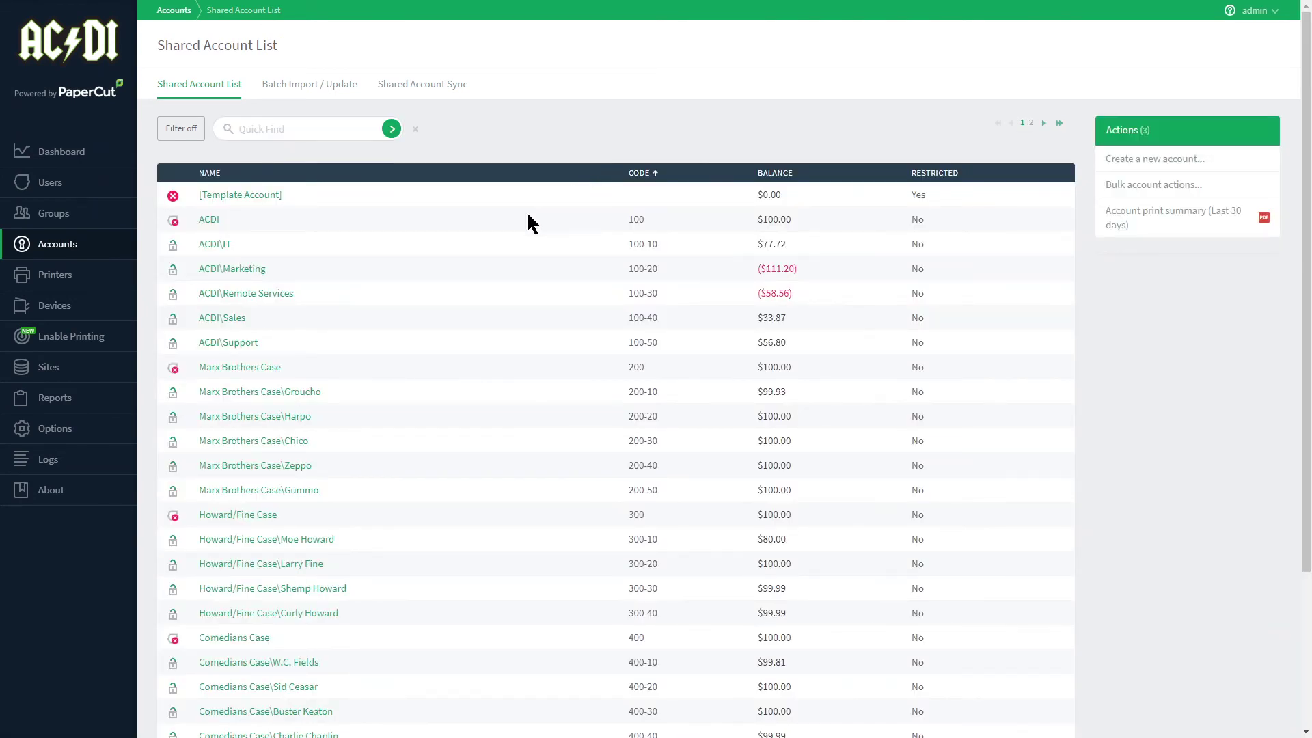
Open ACDI\Remote Services and inspect its Adjustments & Charges amount and comment fields
{"action": "left_click", "coordinate": [260, 295]}
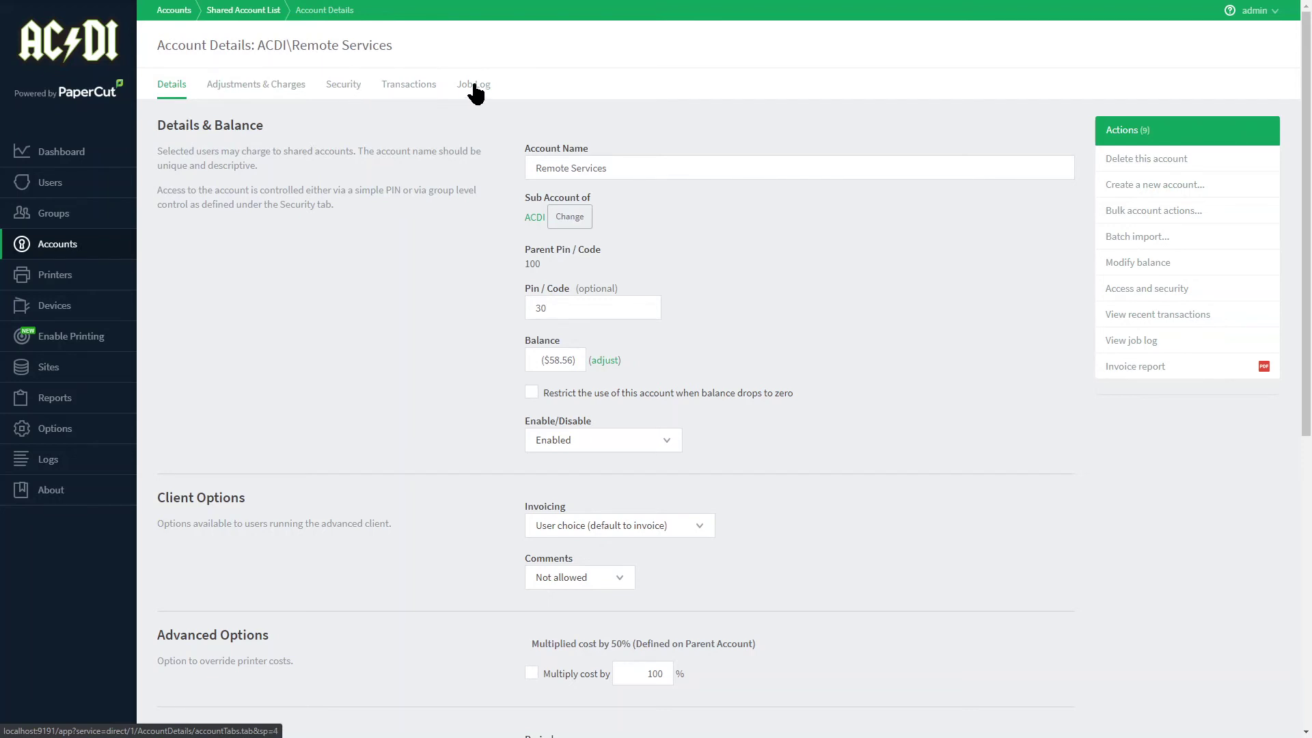
{"action": "left_click", "coordinate": [272, 84]}
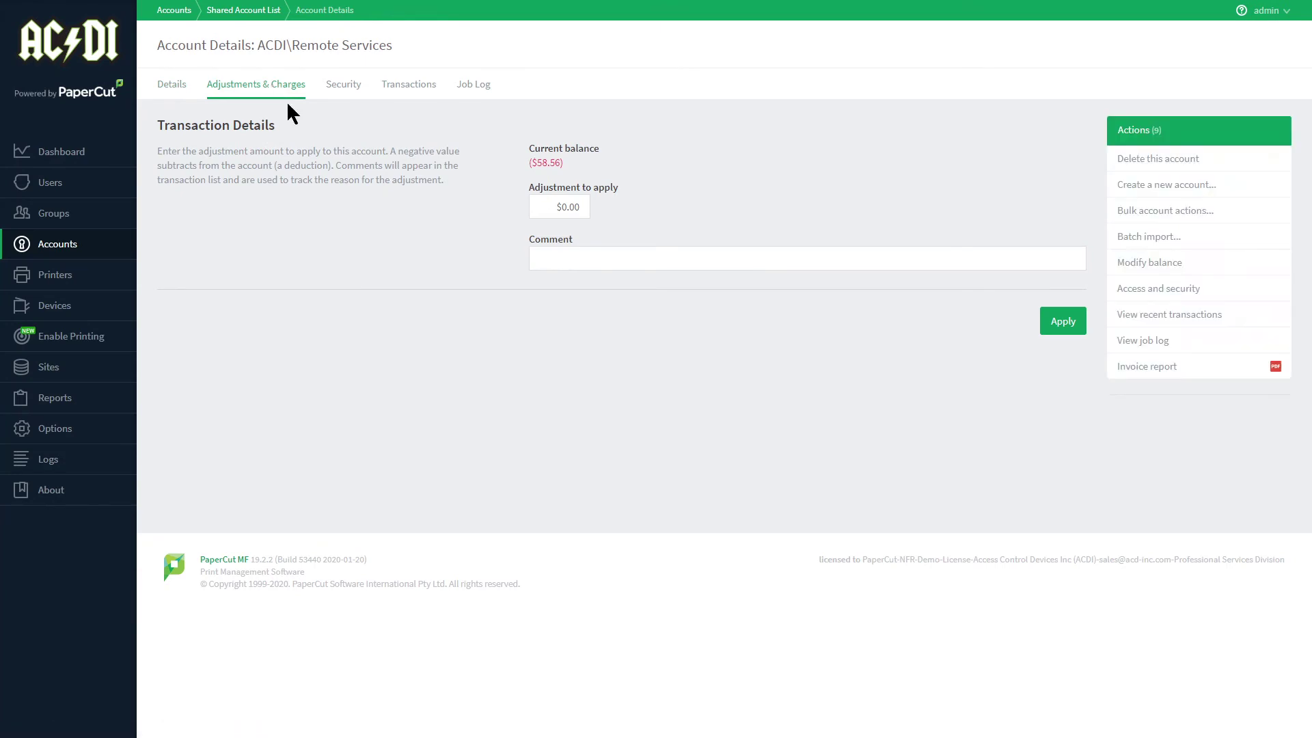
{"action": "left_click", "coordinate": [581, 206]}
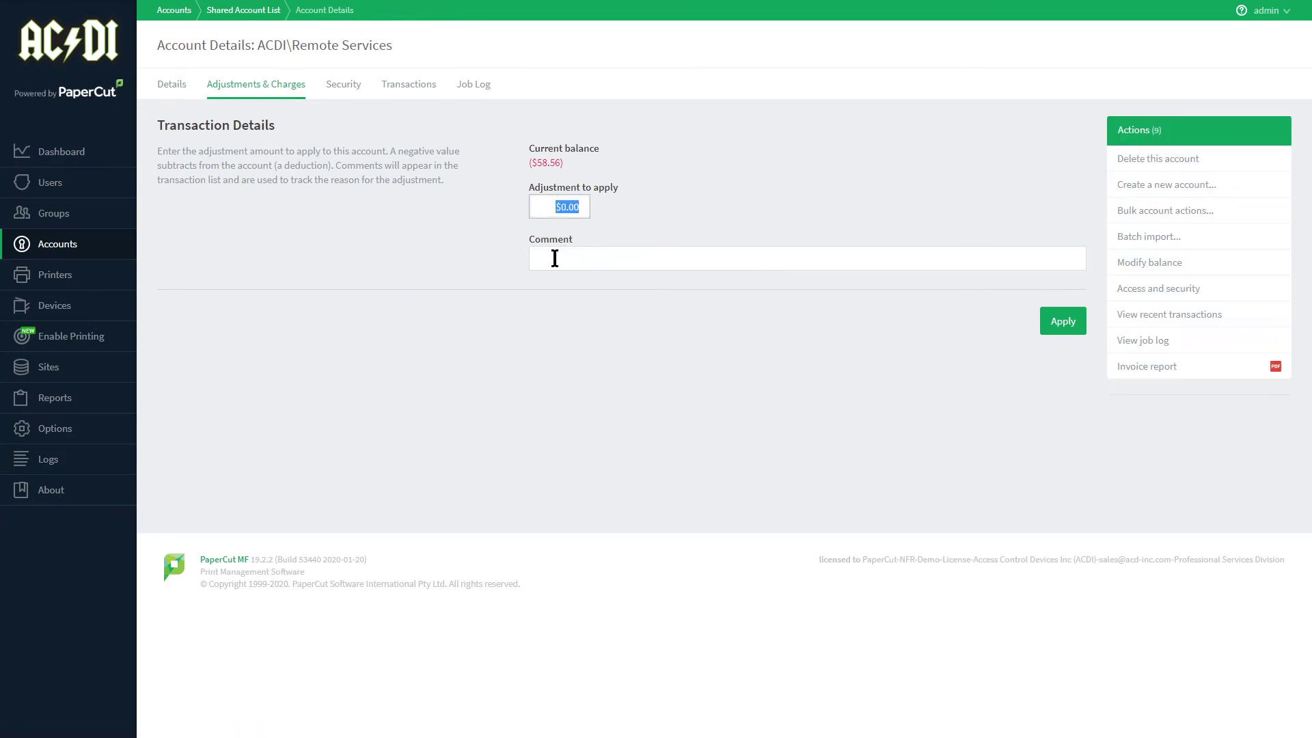
{"action": "left_click", "coordinate": [554, 258]}
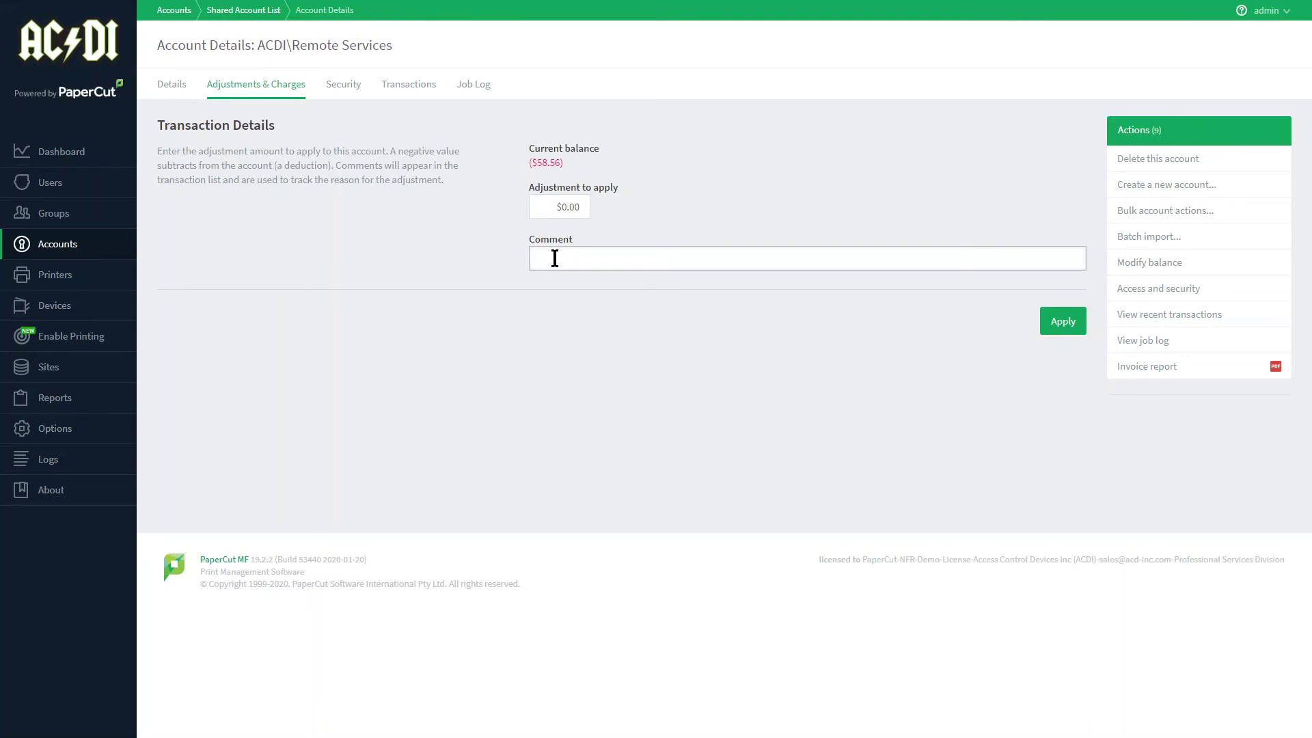
Step through Security and Transactions to the Job Log and expand its report options
{"action": "left_click", "coordinate": [345, 95]}
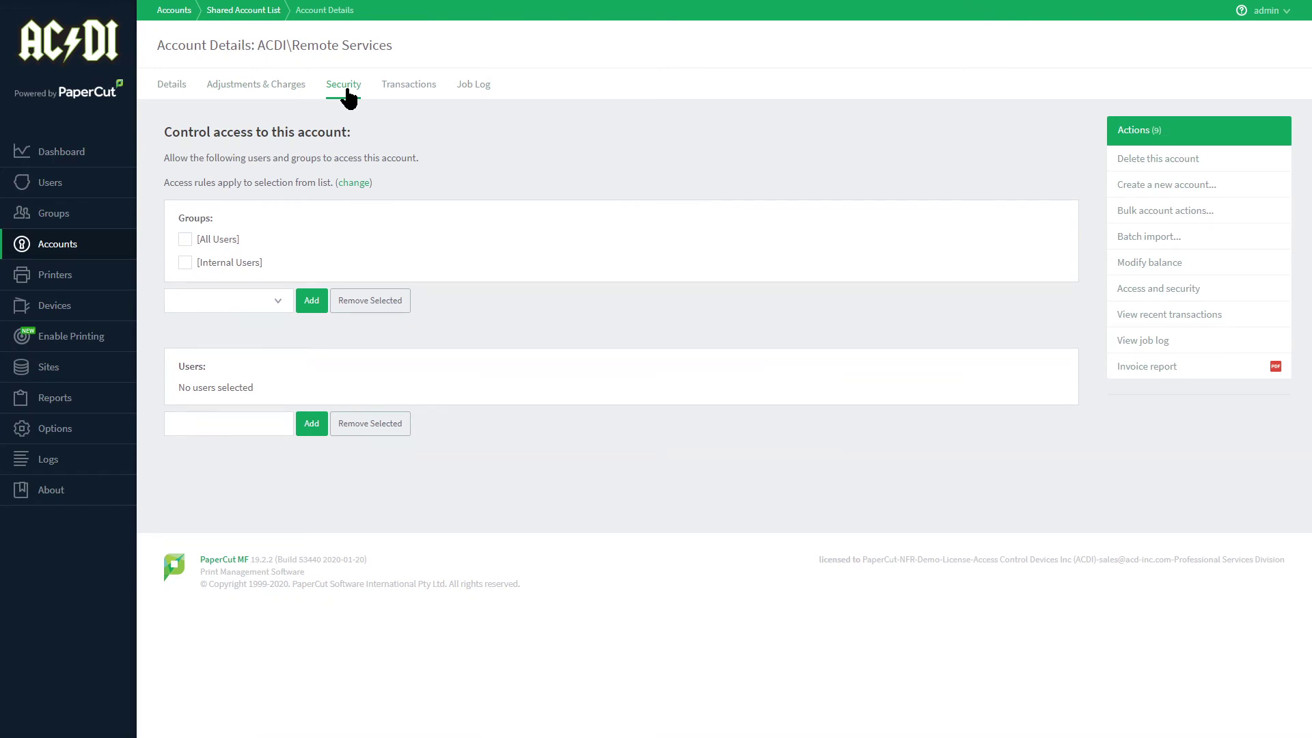
{"action": "left_click", "coordinate": [413, 95]}
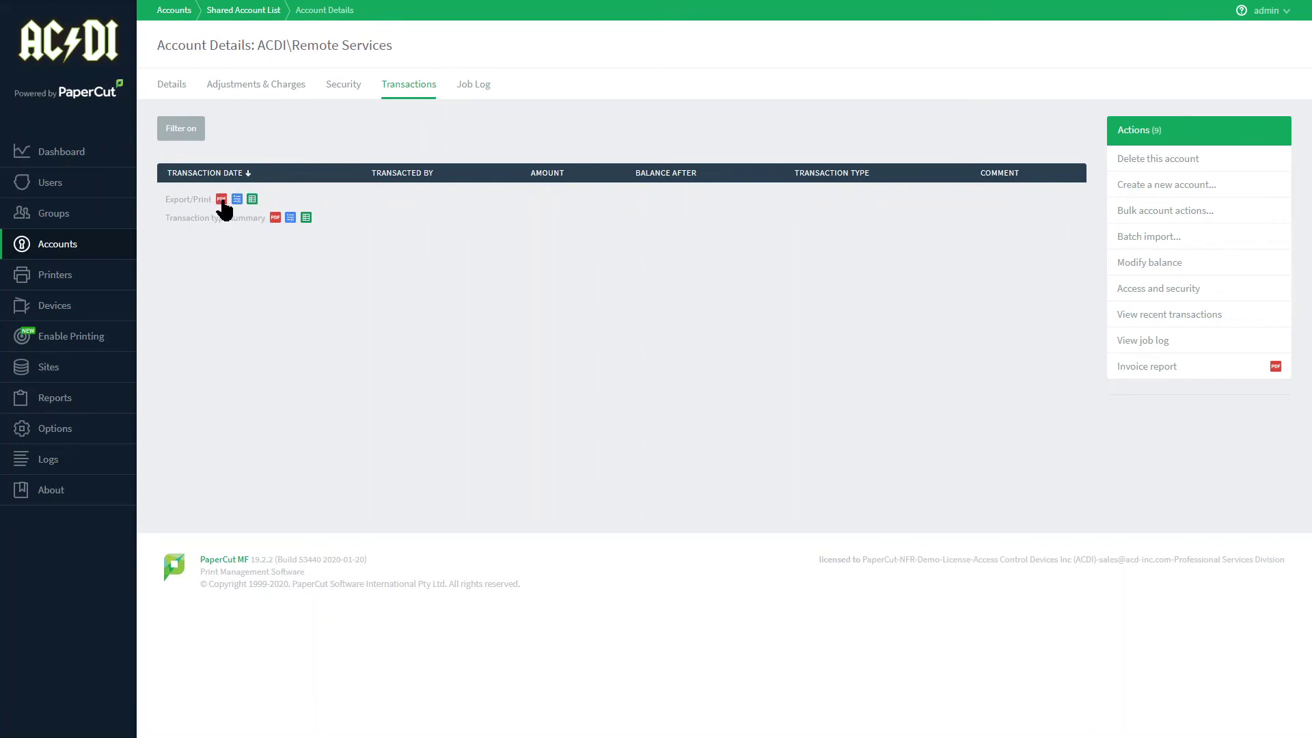
{"action": "left_click", "coordinate": [471, 86]}
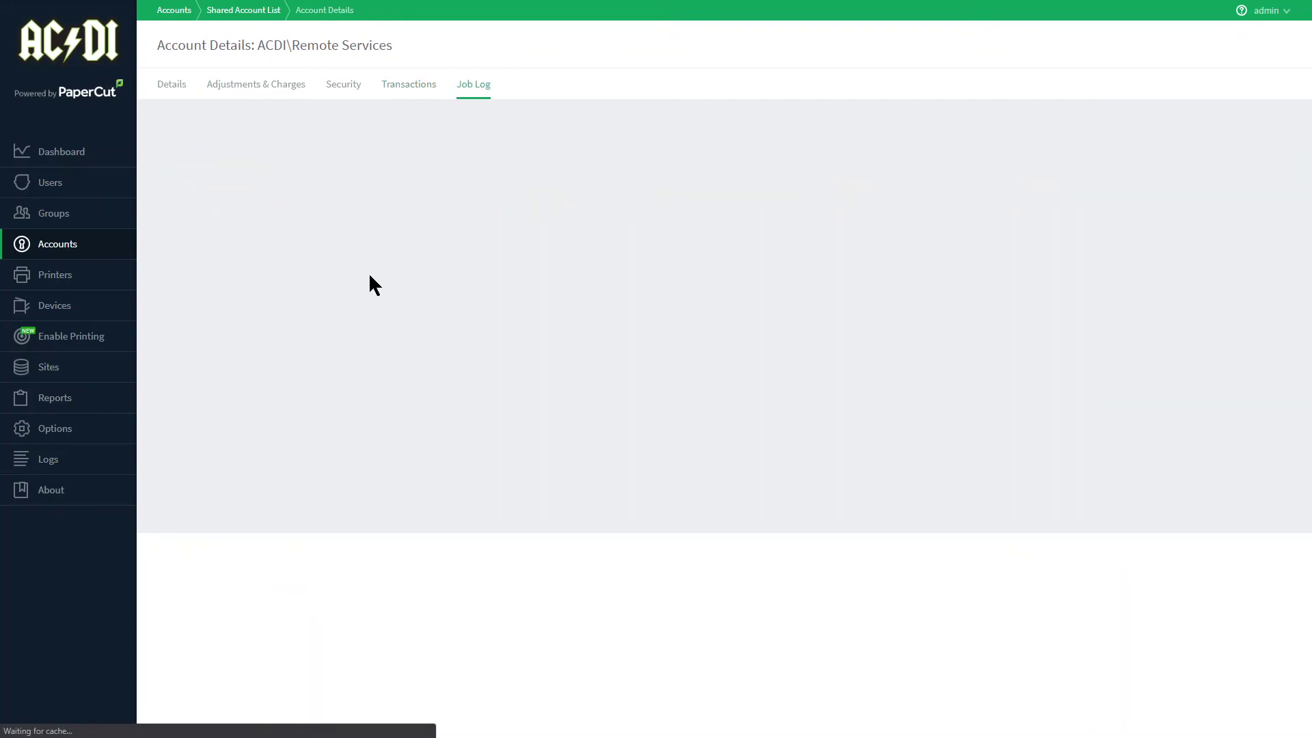
{"action": "scroll", "coordinate": [374, 283], "scroll_direction": "down", "scroll_amount": 15}
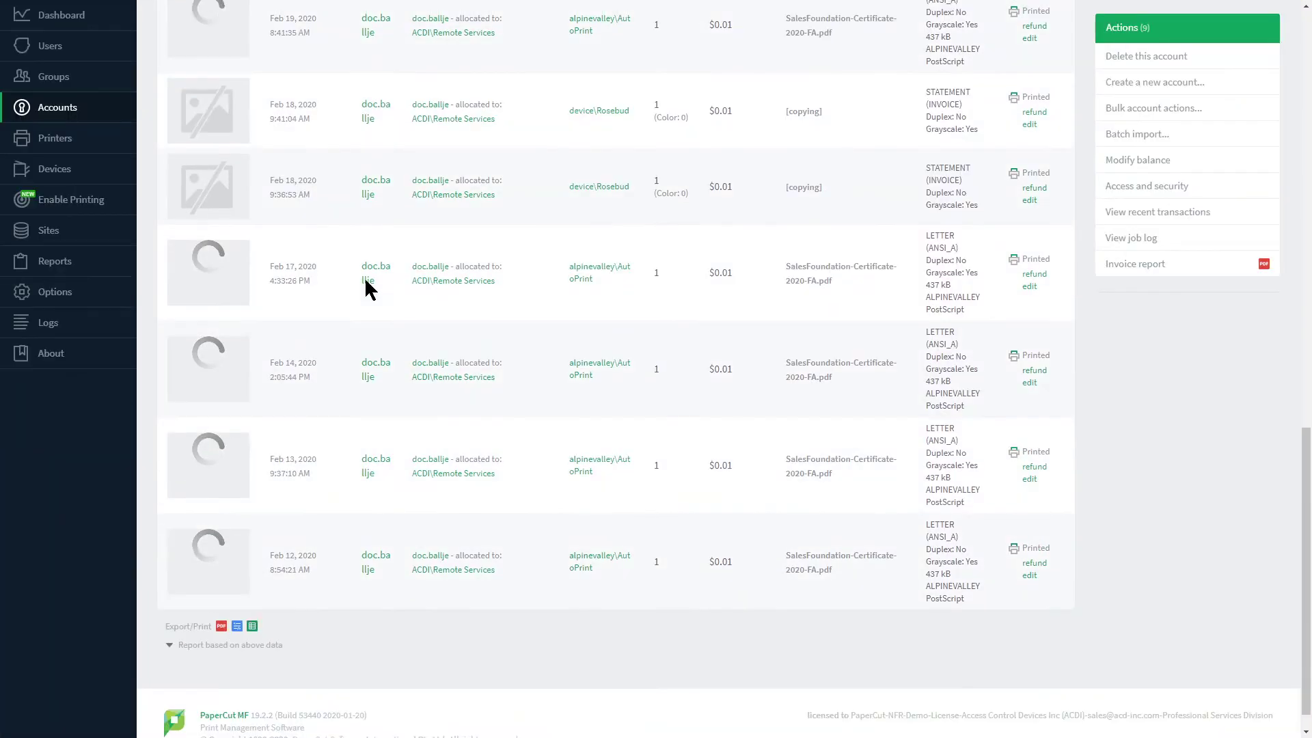
{"action": "left_click", "coordinate": [237, 598]}
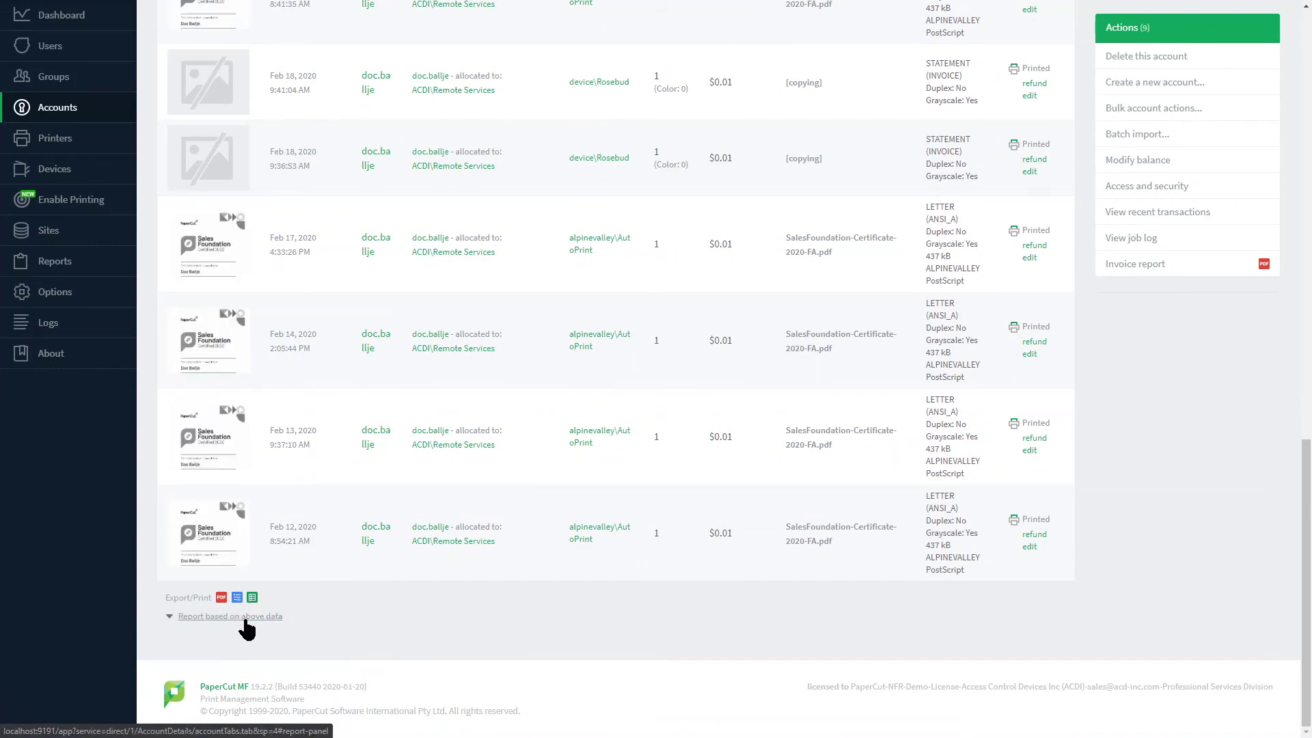
{"action": "left_click", "coordinate": [245, 619]}
{"action": "scroll", "coordinate": [328, 526], "scroll_direction": "up", "scroll_amount": 5}
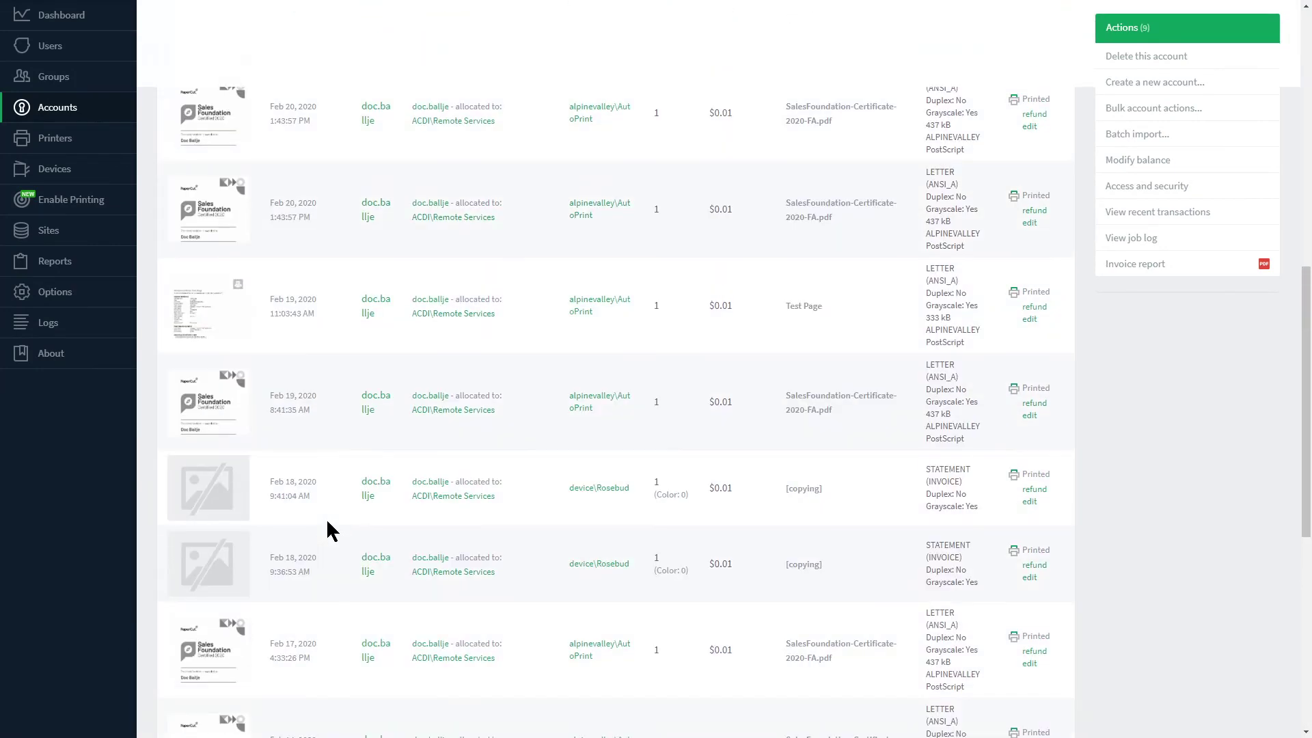
{"action": "scroll", "coordinate": [328, 526], "scroll_direction": "up", "scroll_amount": 6}
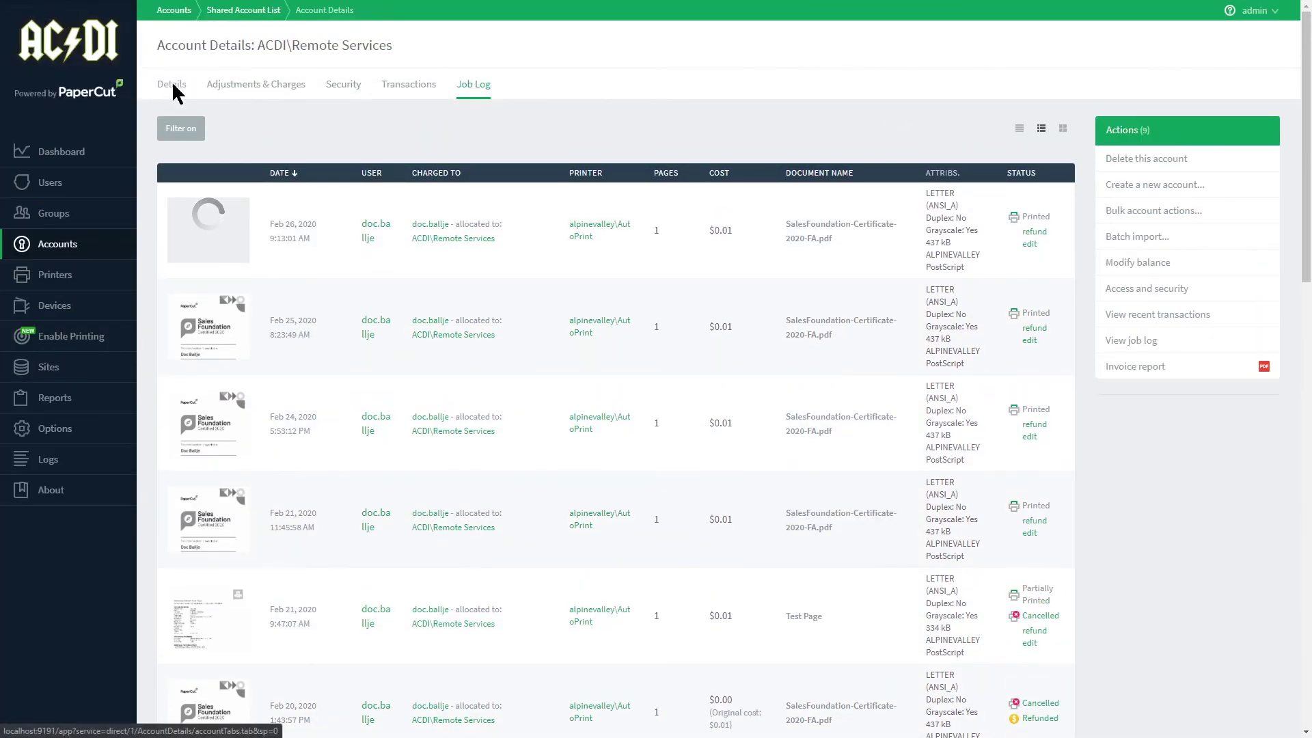
Return to the Remote Services Details tab and look over the account name and PIN/code fields
{"action": "left_click", "coordinate": [173, 90]}
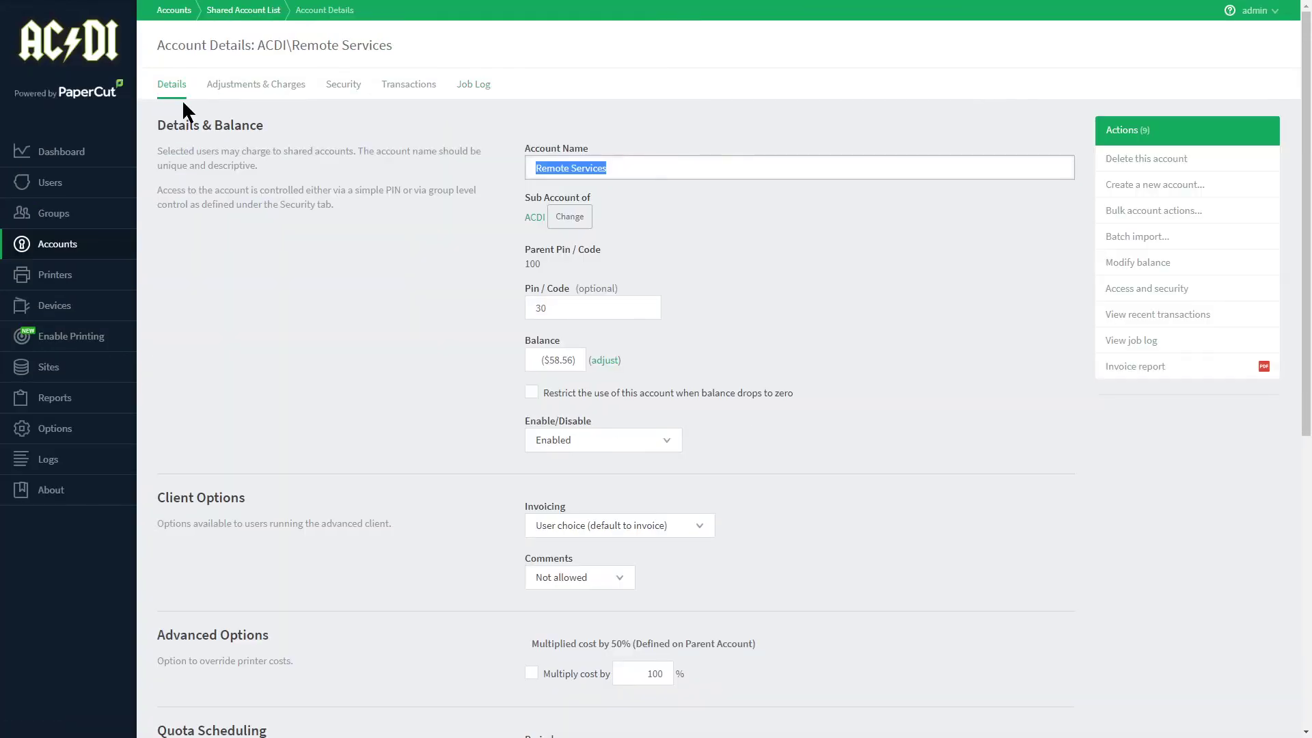
{"action": "left_click", "coordinate": [340, 305]}
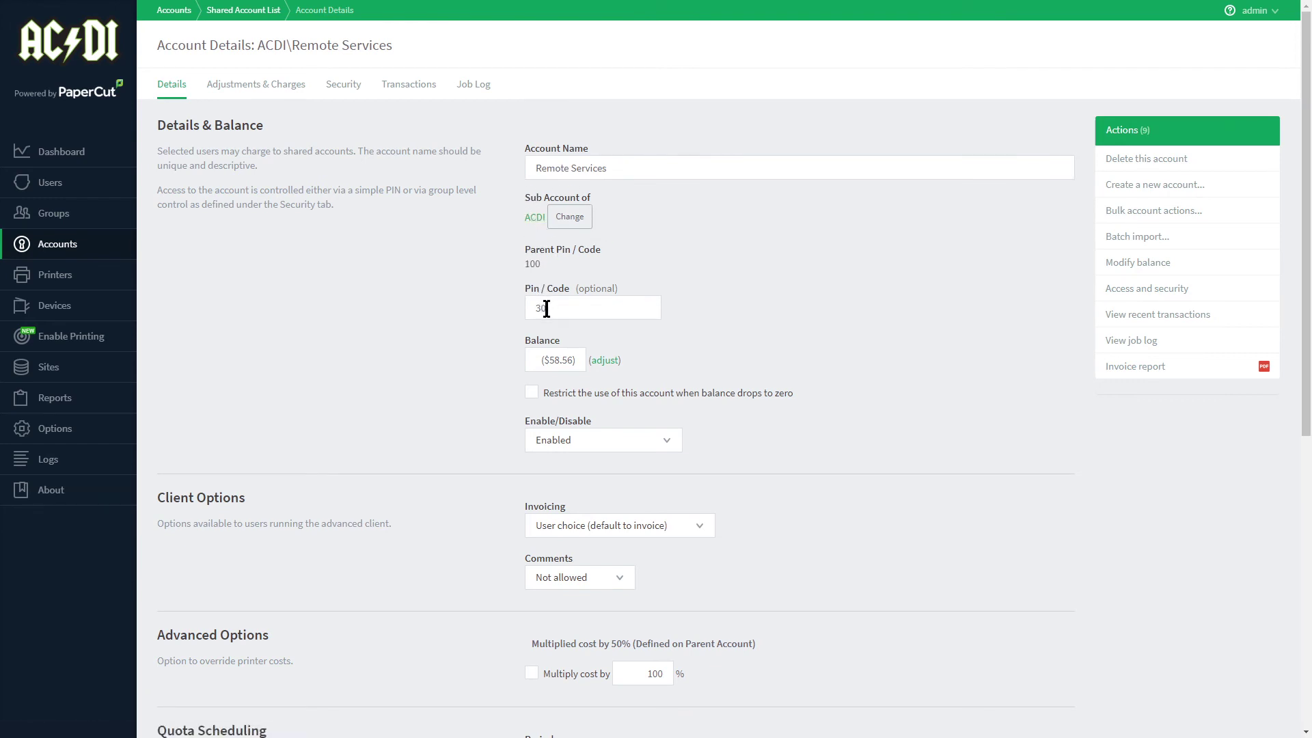
{"action": "left_click_drag", "start_coordinate": [559, 309], "coordinate": [519, 317]}
{"action": "left_click", "coordinate": [515, 314]}
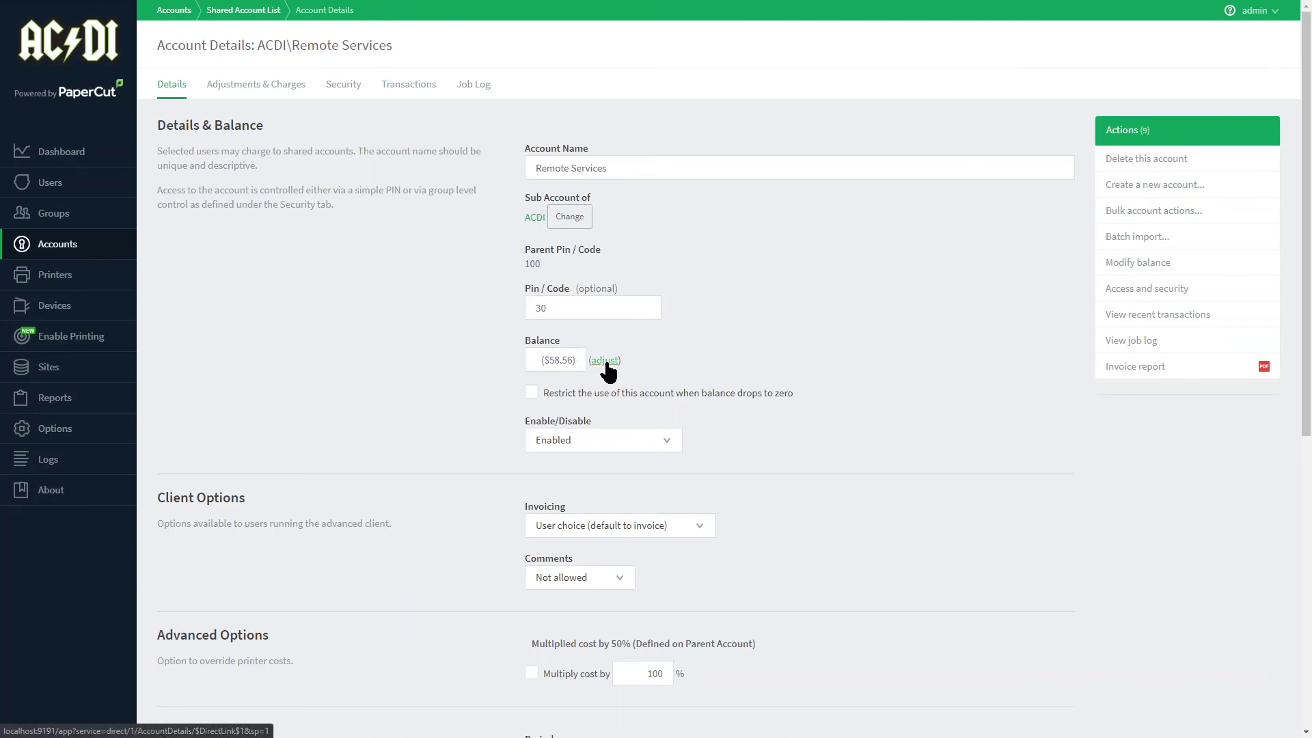
Switch 'Restrict the use of this account' on, then off again, and review the rest of the form
{"action": "left_click", "coordinate": [531, 393]}
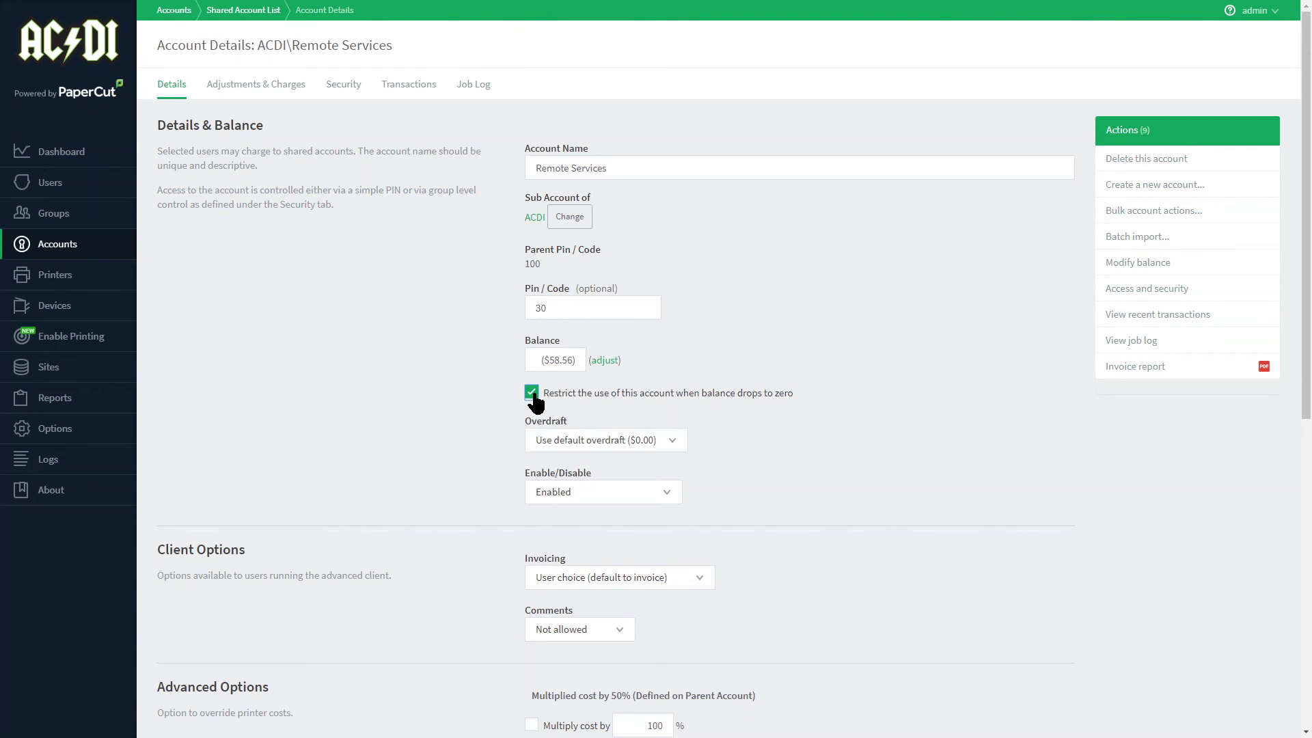
{"action": "left_click", "coordinate": [532, 393]}
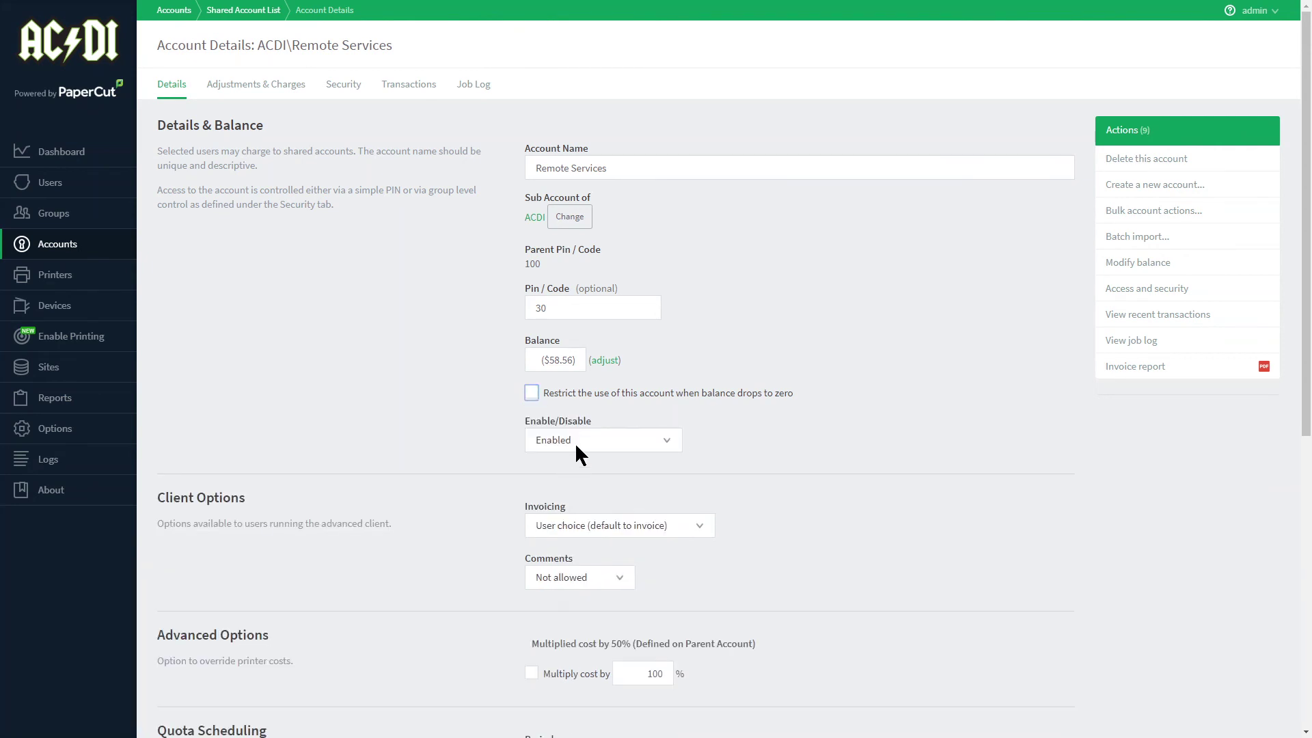
{"action": "scroll", "coordinate": [479, 464], "scroll_direction": "down", "scroll_amount": 4}
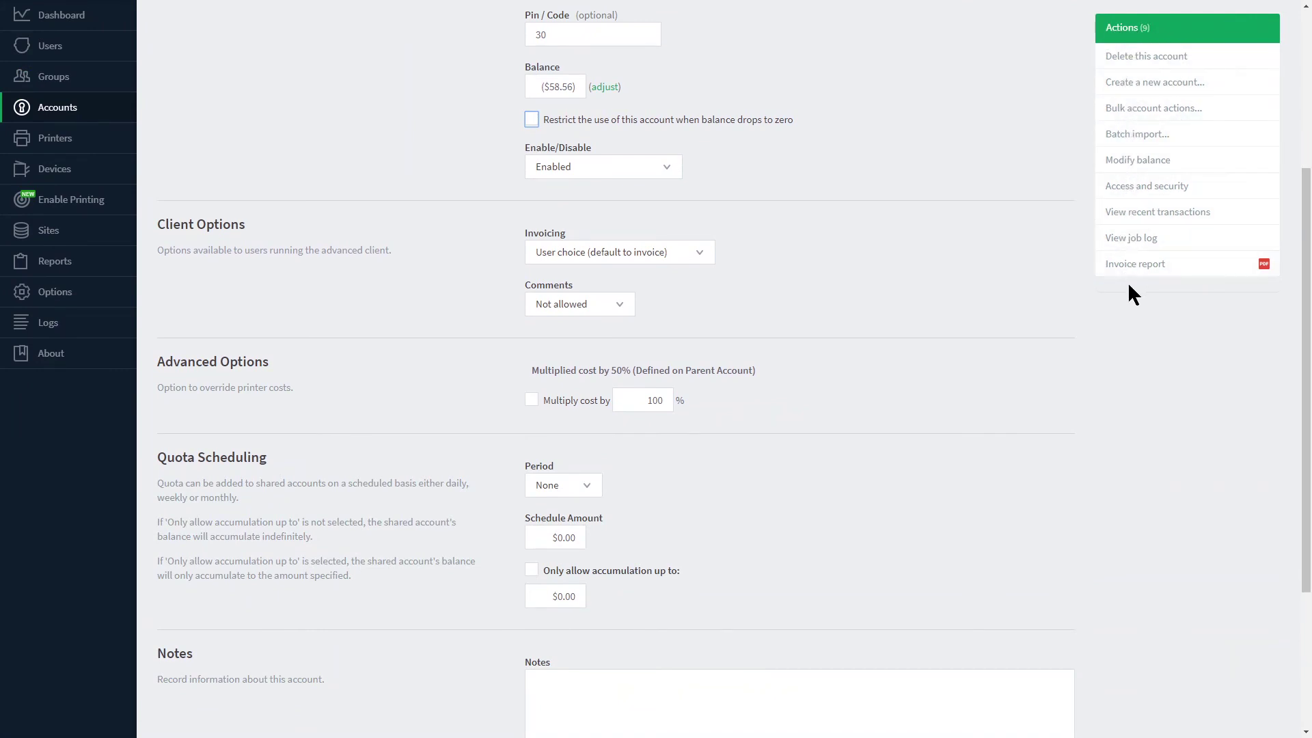
{"action": "scroll", "coordinate": [1133, 301], "scroll_direction": "down", "scroll_amount": 2}
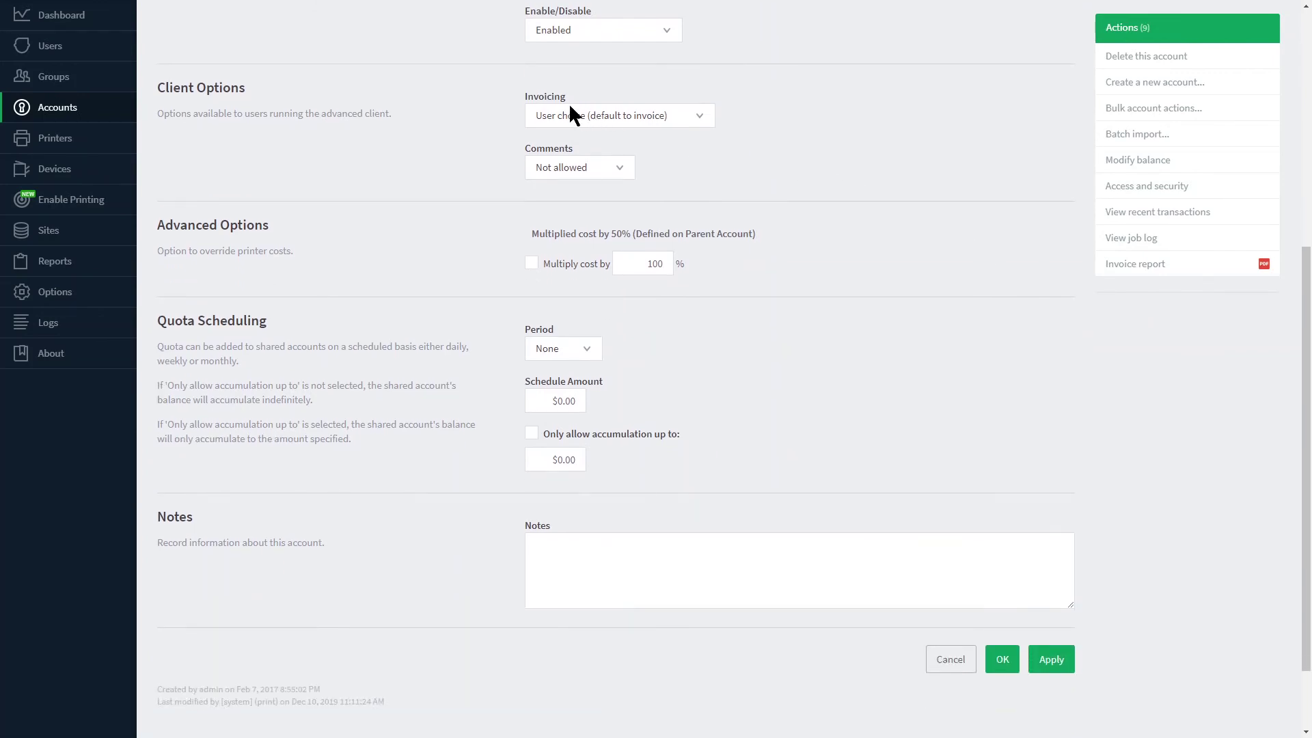
{"action": "left_click", "coordinate": [664, 113]}
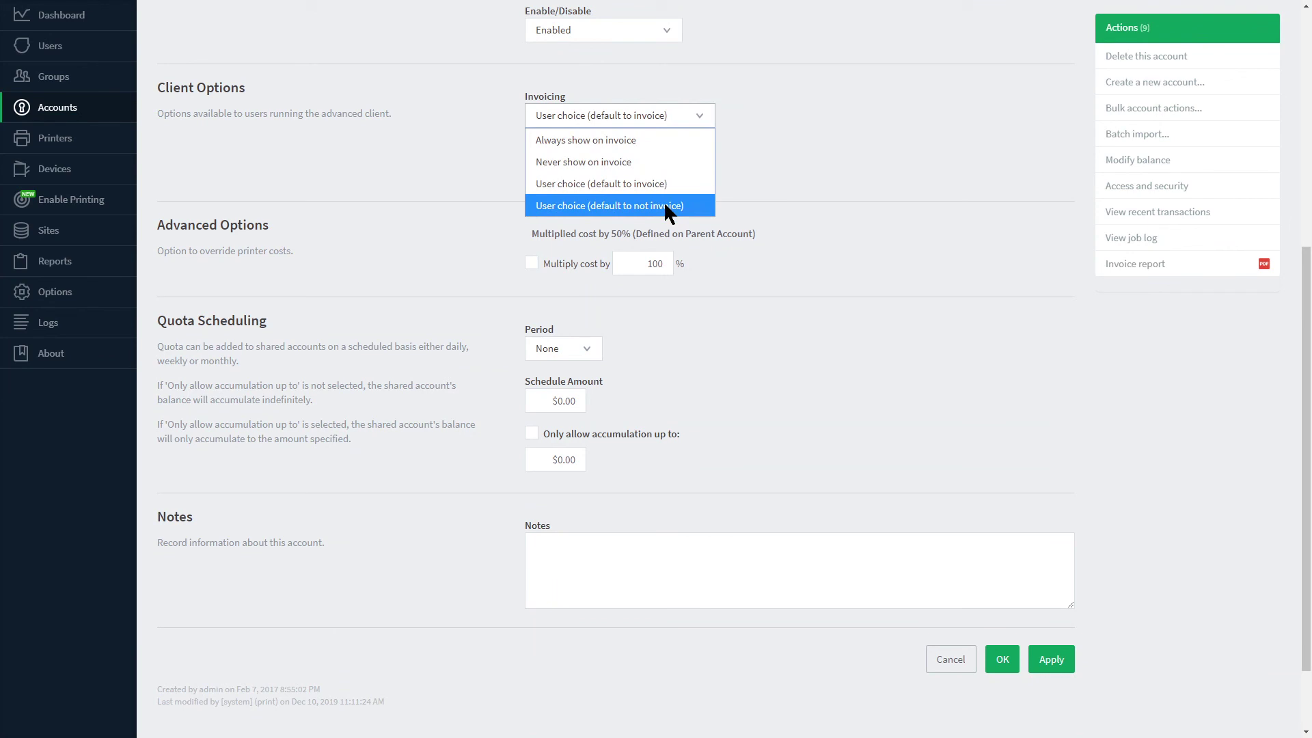
{"action": "left_click", "coordinate": [773, 164]}
{"action": "left_click", "coordinate": [602, 167]}
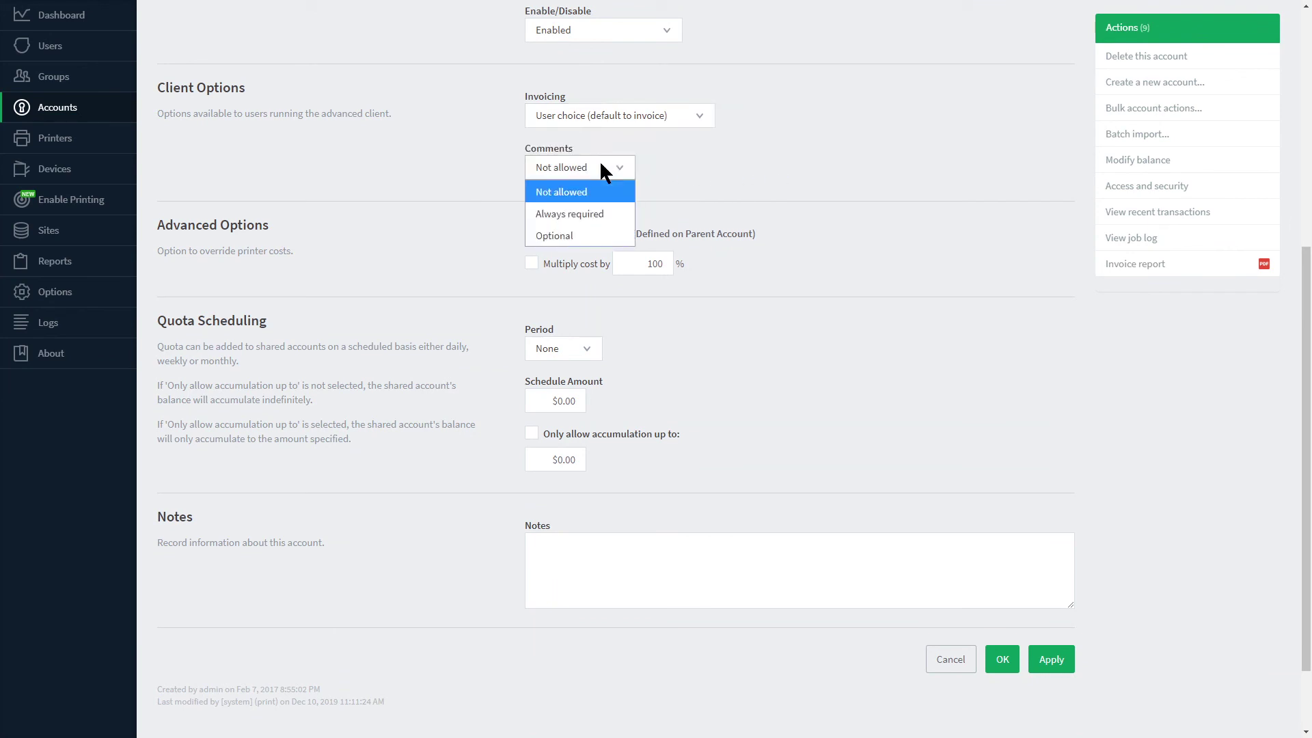
{"action": "left_click", "coordinate": [601, 166]}
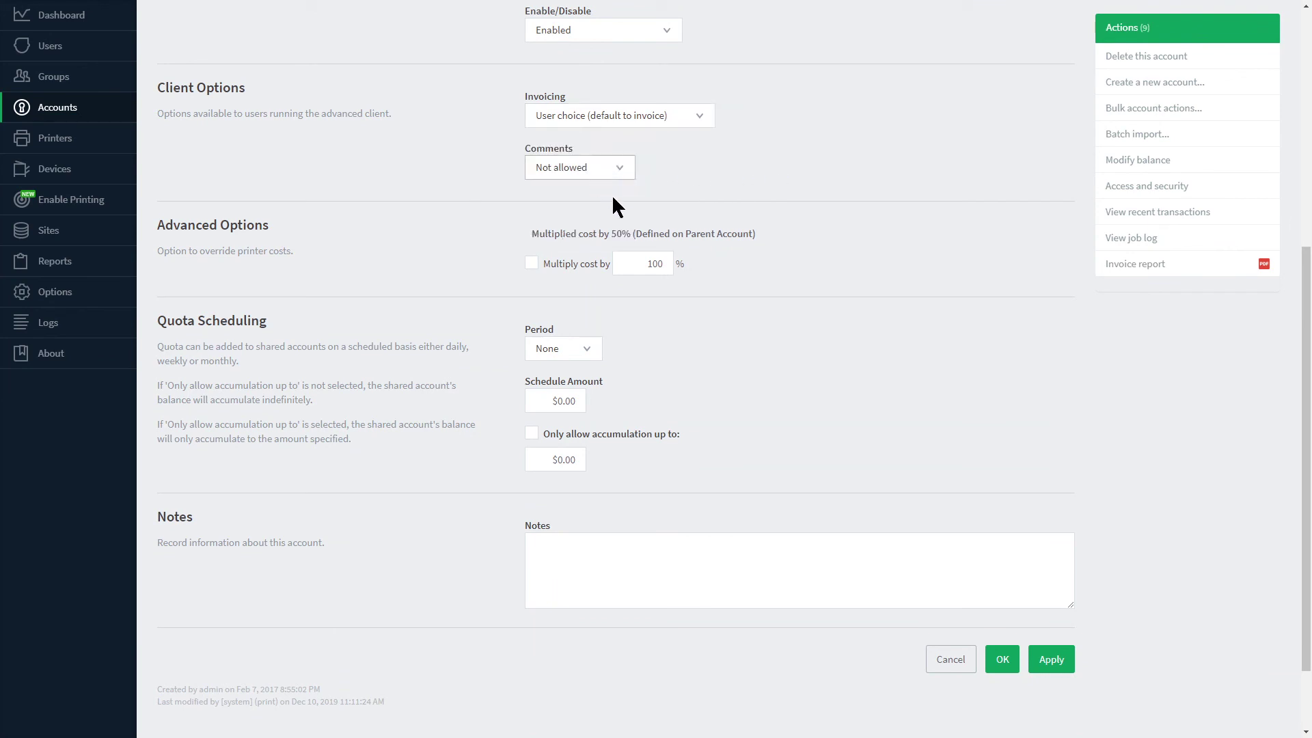
{"action": "left_click", "coordinate": [532, 264]}
{"action": "left_click", "coordinate": [532, 264]}
{"action": "left_click_drag", "start_coordinate": [632, 263], "coordinate": [651, 264]}
Set the quota period to Custom and check its schedule fields
{"action": "left_click", "coordinate": [590, 353]}
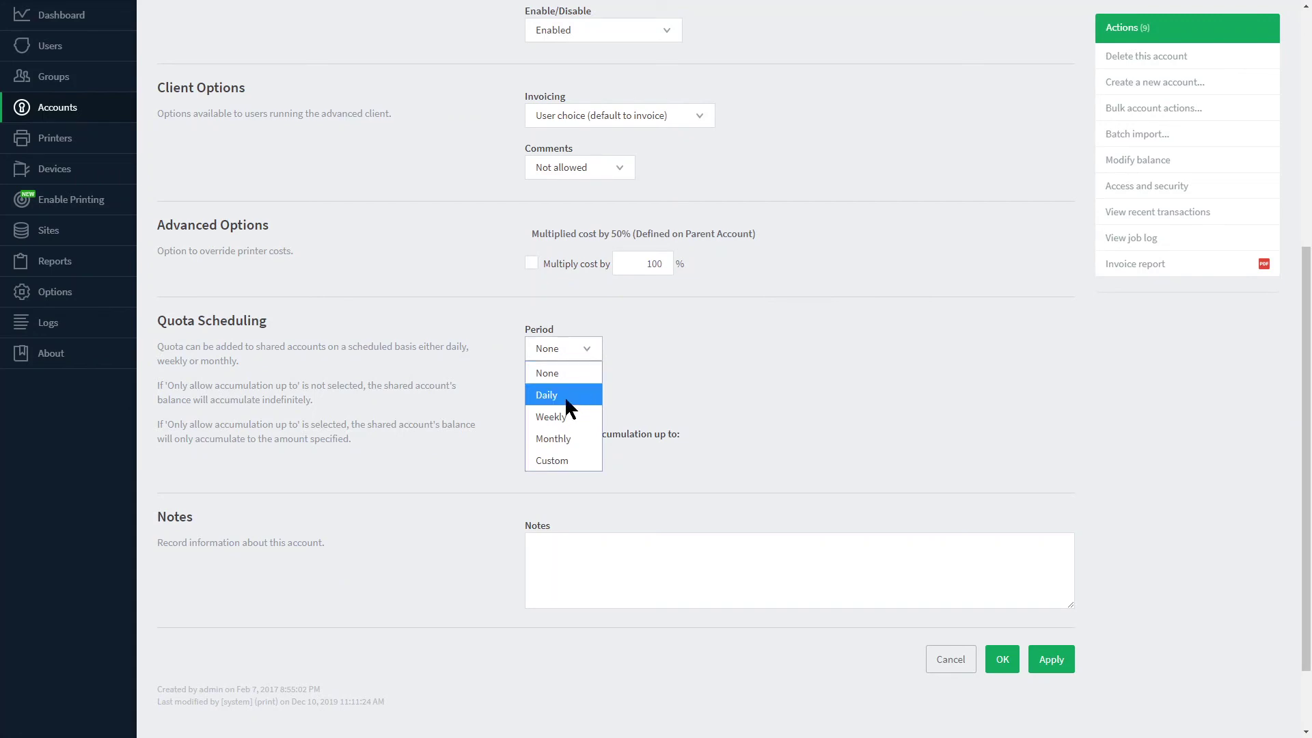
{"action": "left_click", "coordinate": [564, 459]}
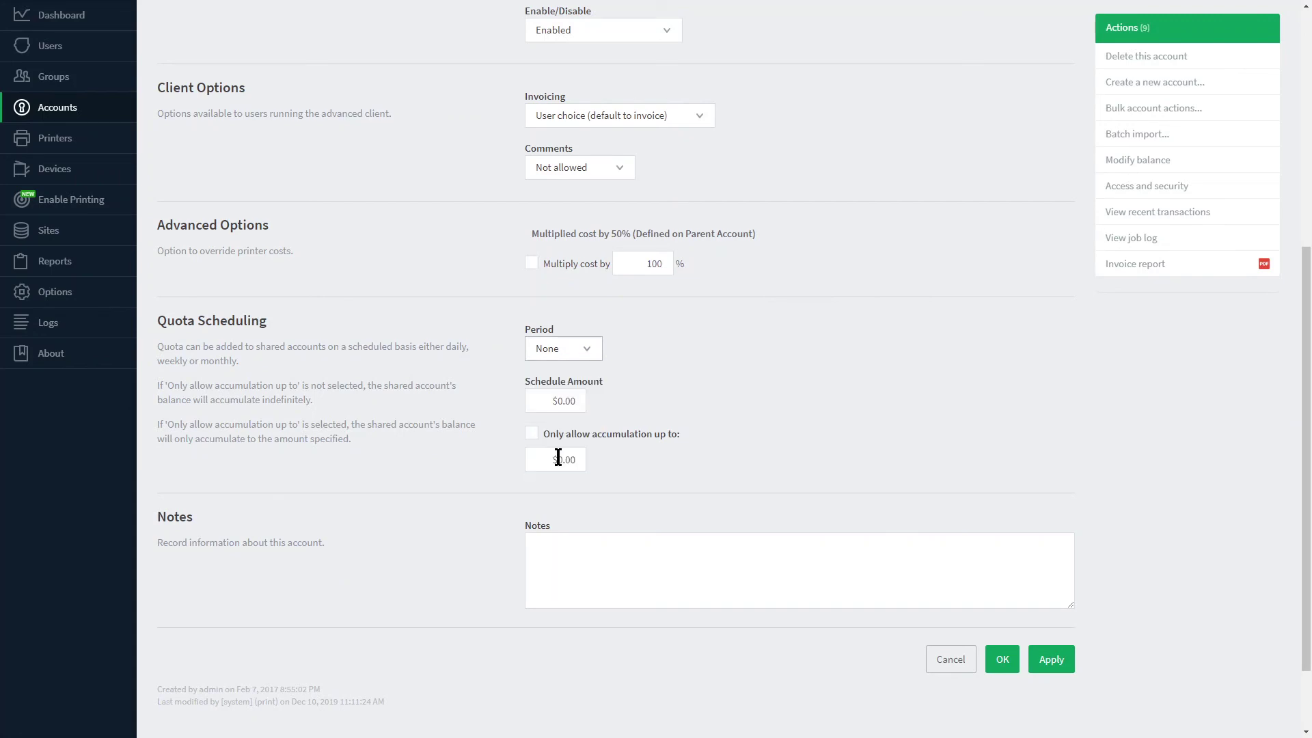
{"action": "left_click", "coordinate": [578, 414]}
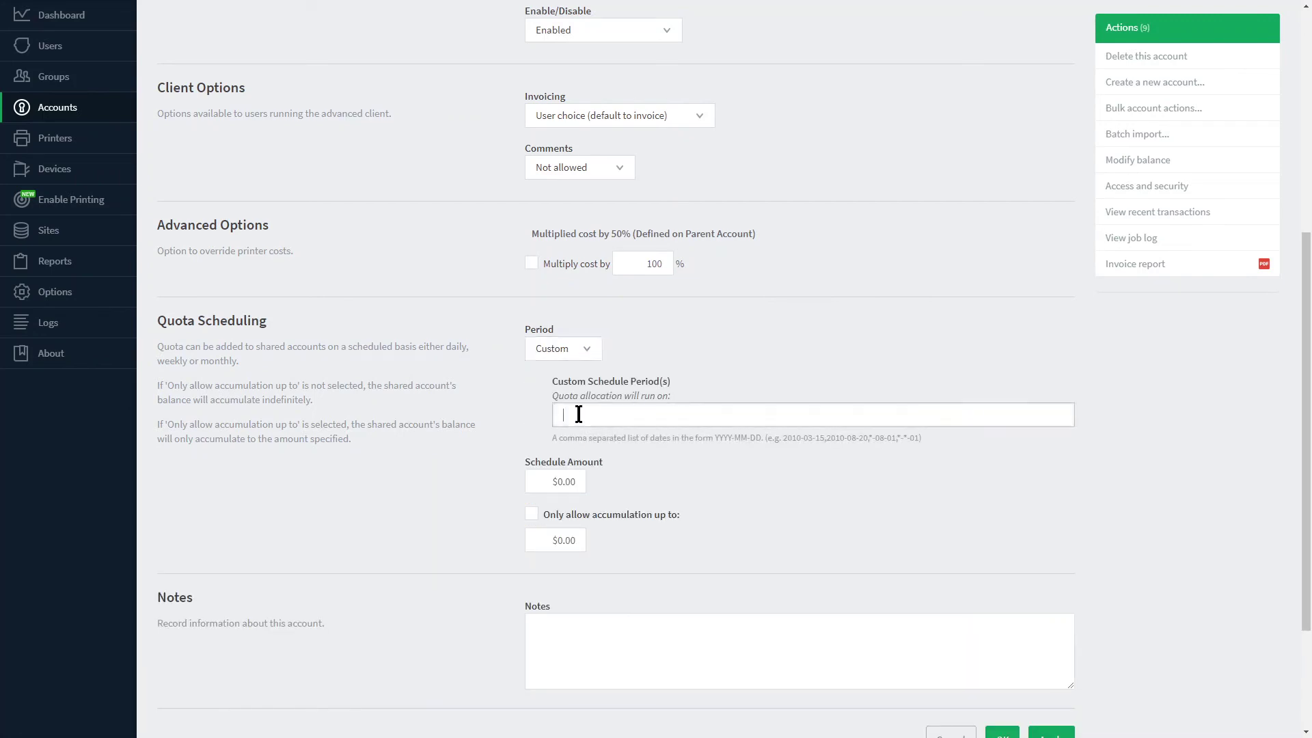
{"action": "scroll", "coordinate": [581, 415], "scroll_direction": "down", "scroll_amount": 2}
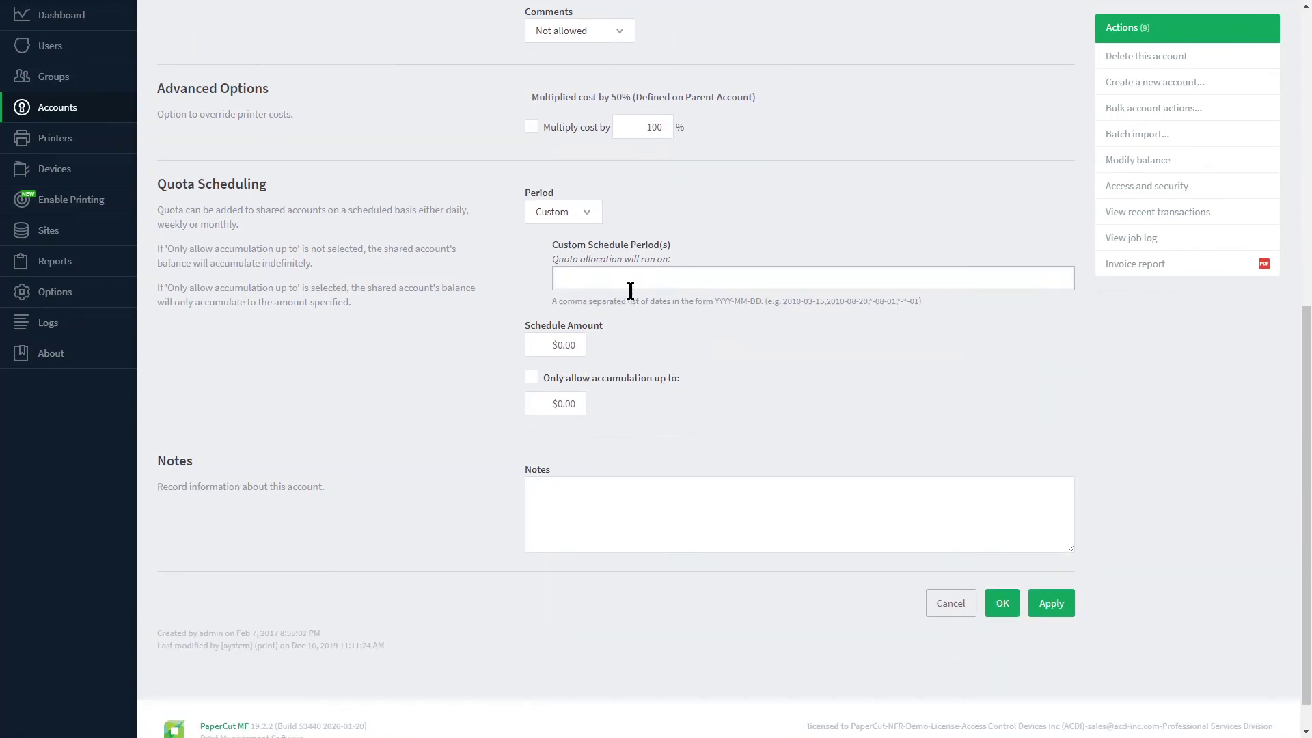
{"action": "left_click", "coordinate": [550, 345]}
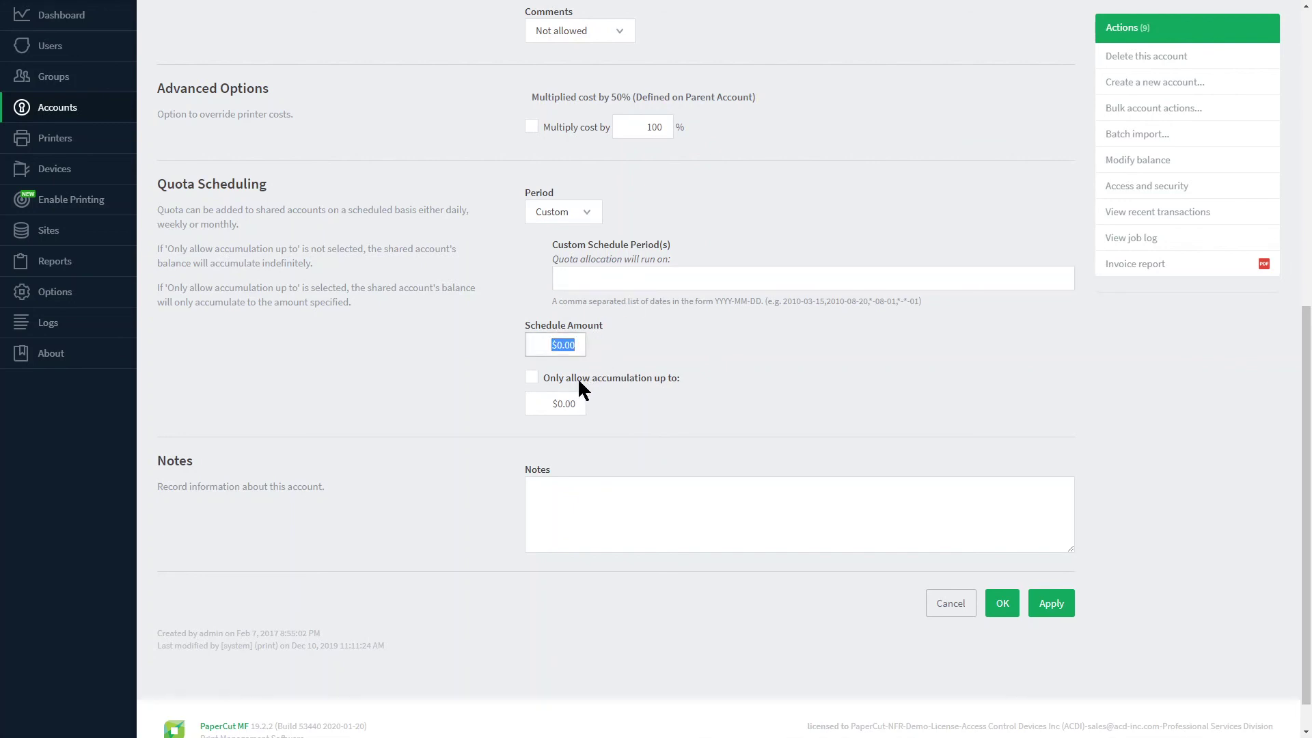
Cap quota accumulation at $0.00 and add the note 'This is for remote users only'
{"action": "left_click", "coordinate": [532, 378]}
{"action": "left_click", "coordinate": [546, 404]}
{"action": "left_click_drag", "start_coordinate": [545, 403], "coordinate": [610, 420]}
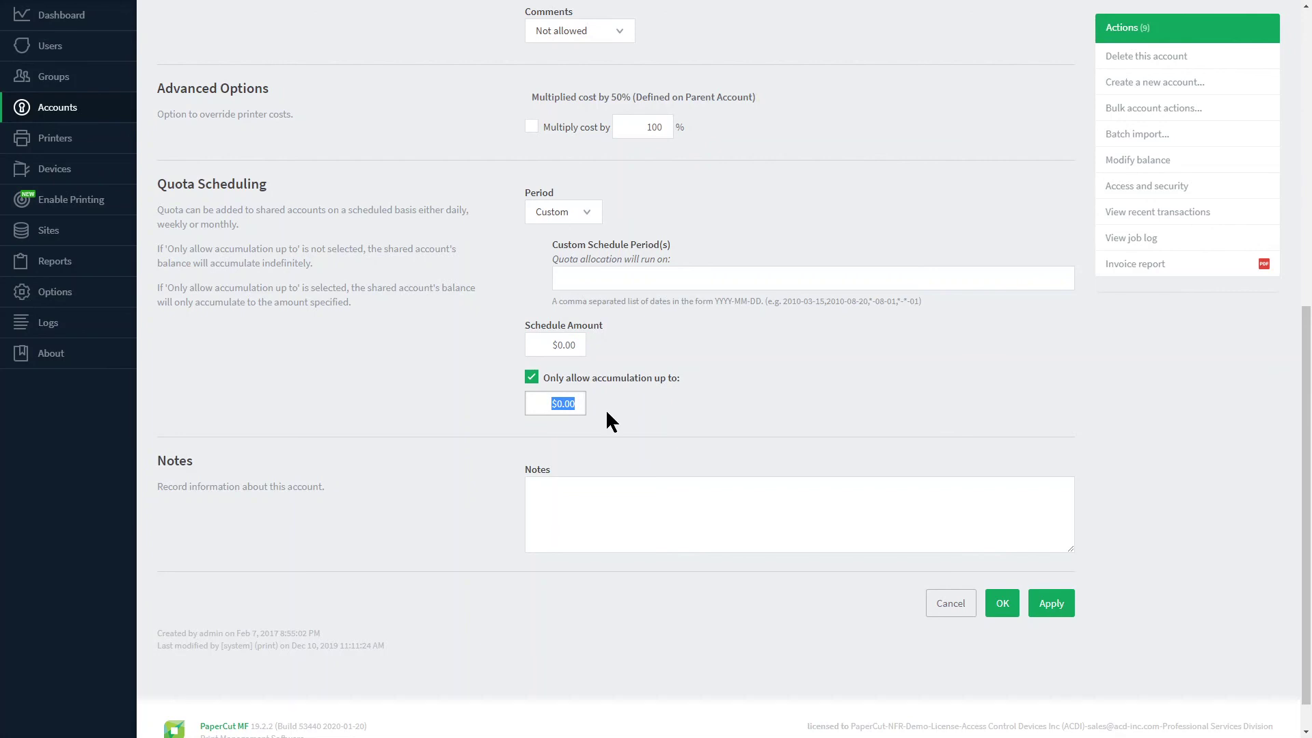
{"action": "left_click", "coordinate": [598, 492]}
{"action": "type", "text": "T"}
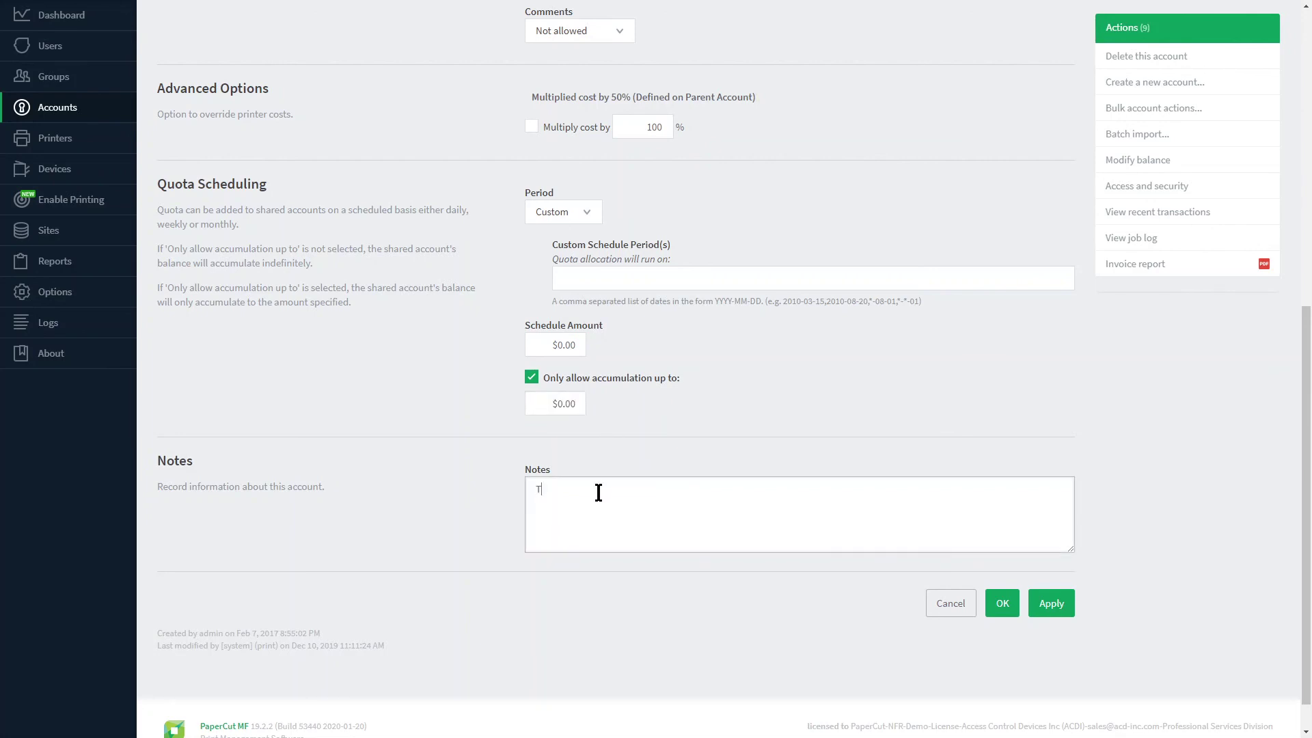
{"action": "type", "text": "his is for remote users only"}
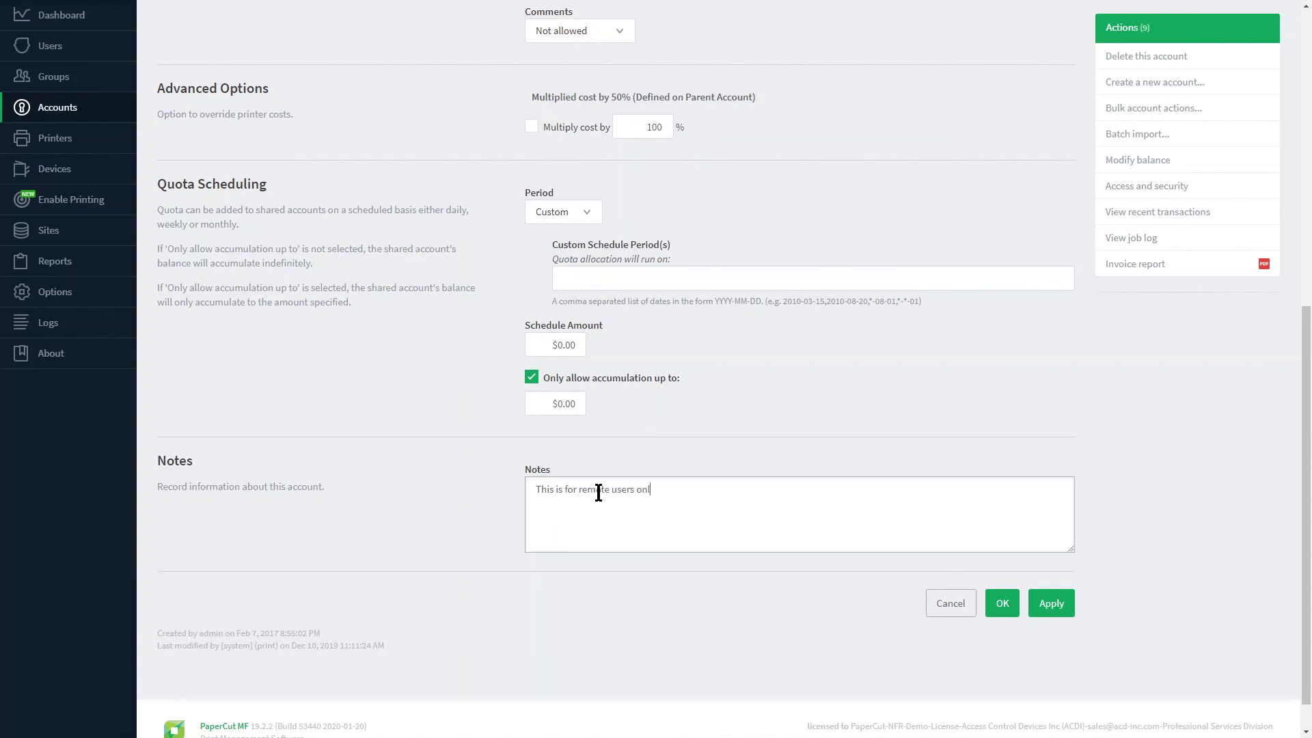